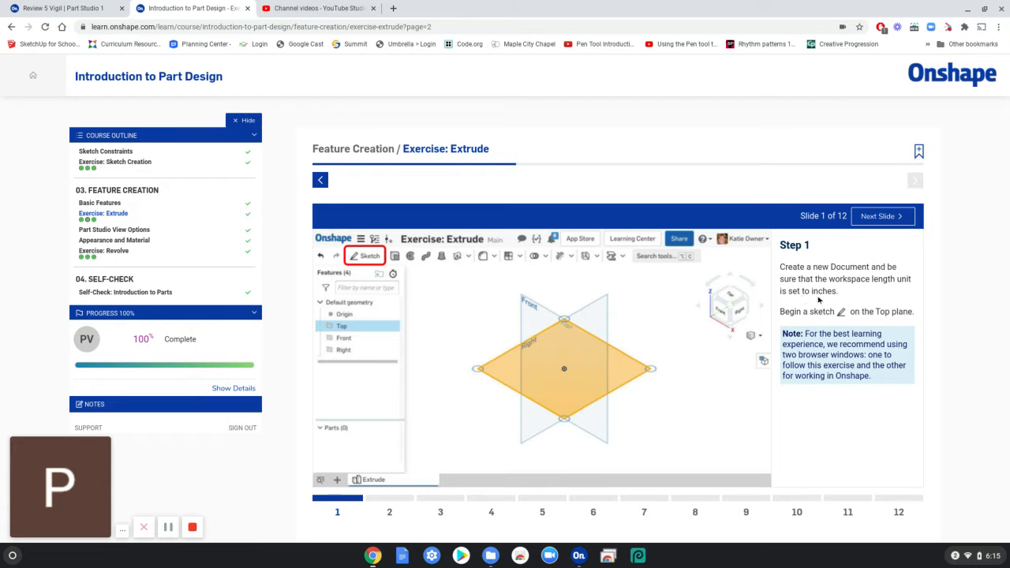
- Create a new Onshape document named "Review 4" followed by the owner's surname
left_click(52, 11)
left_click(23, 64)
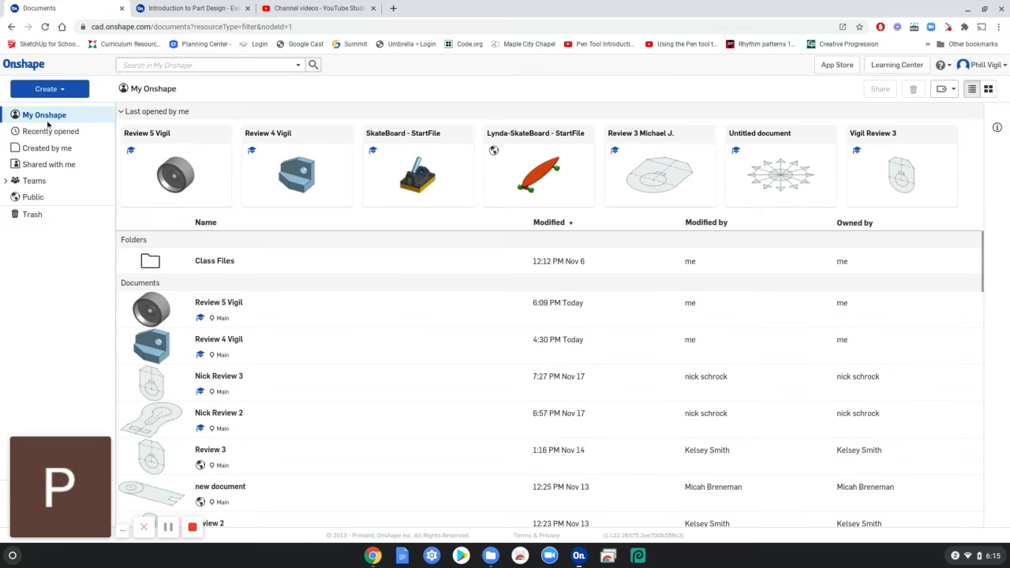
left_click(46, 117)
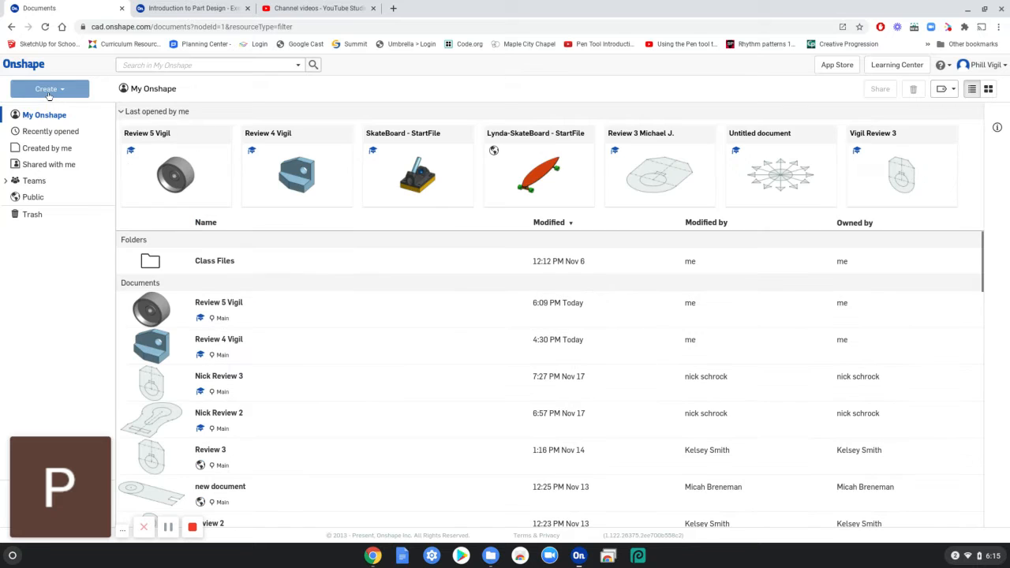
left_click(48, 92)
left_click(51, 109)
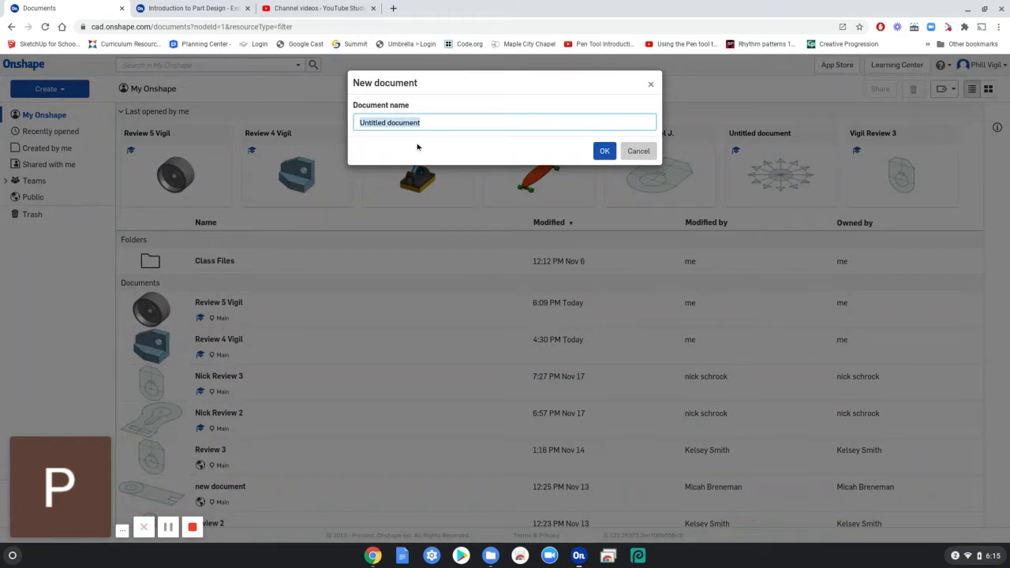
type("Review 4 Vigil")
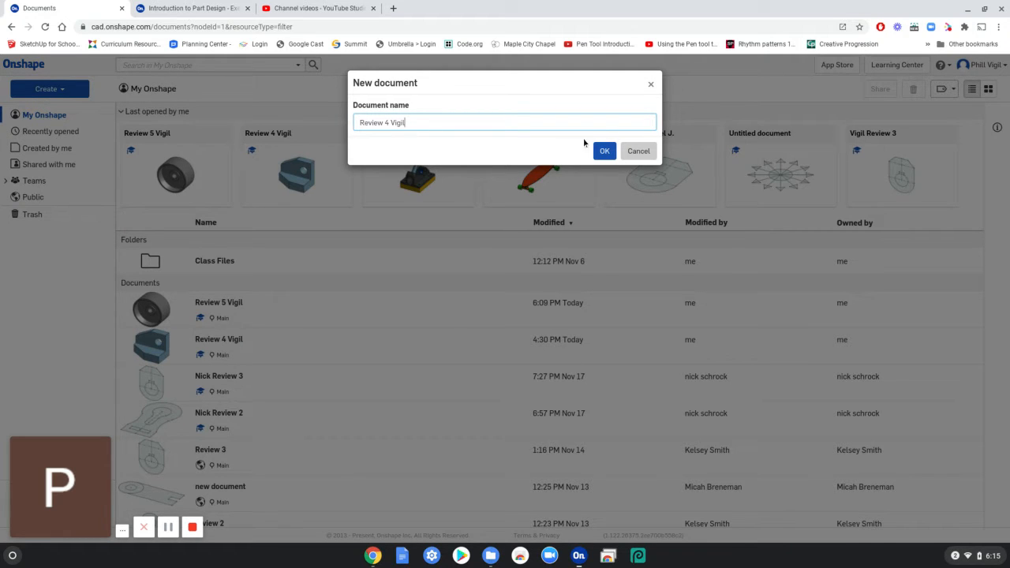
left_click(603, 151)
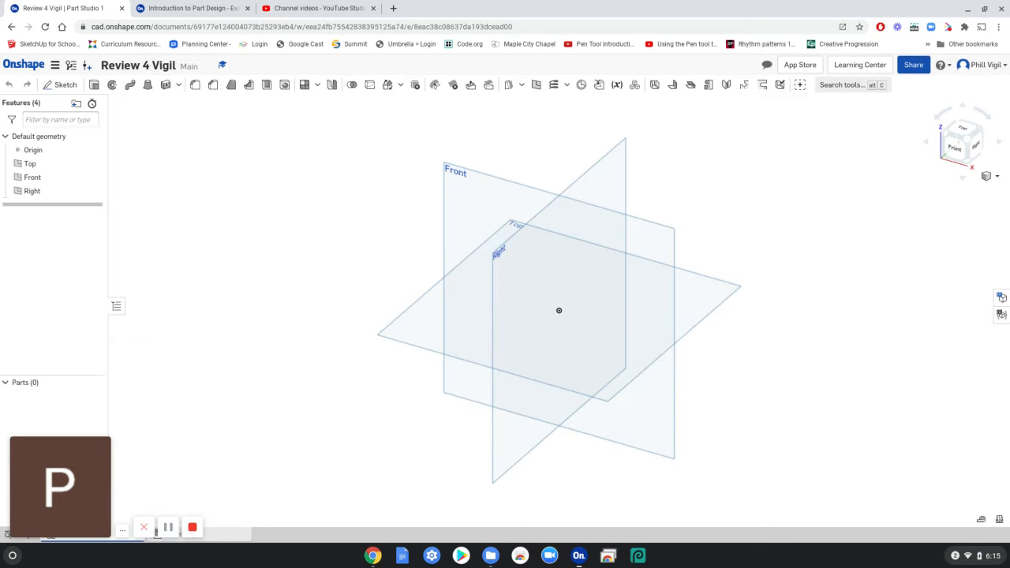
- Set the workspace's default length unit to Inch
left_click(55, 65)
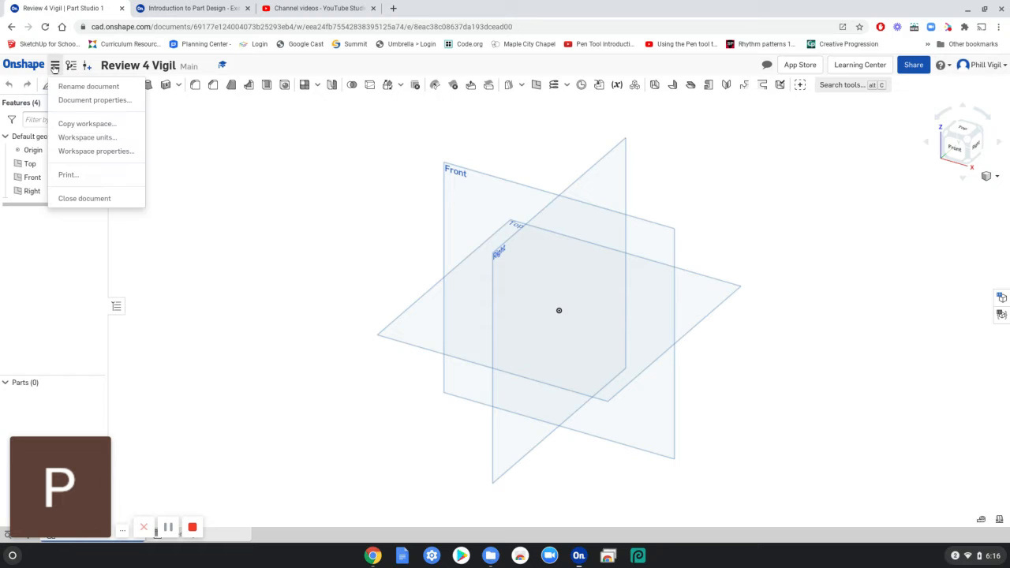
left_click(76, 138)
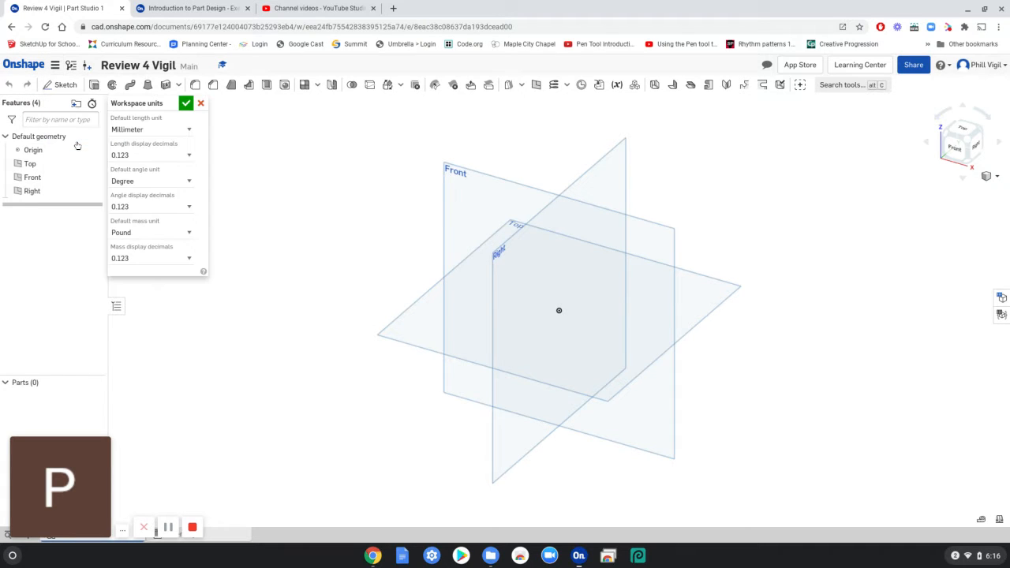
left_click(139, 132)
left_click(131, 180)
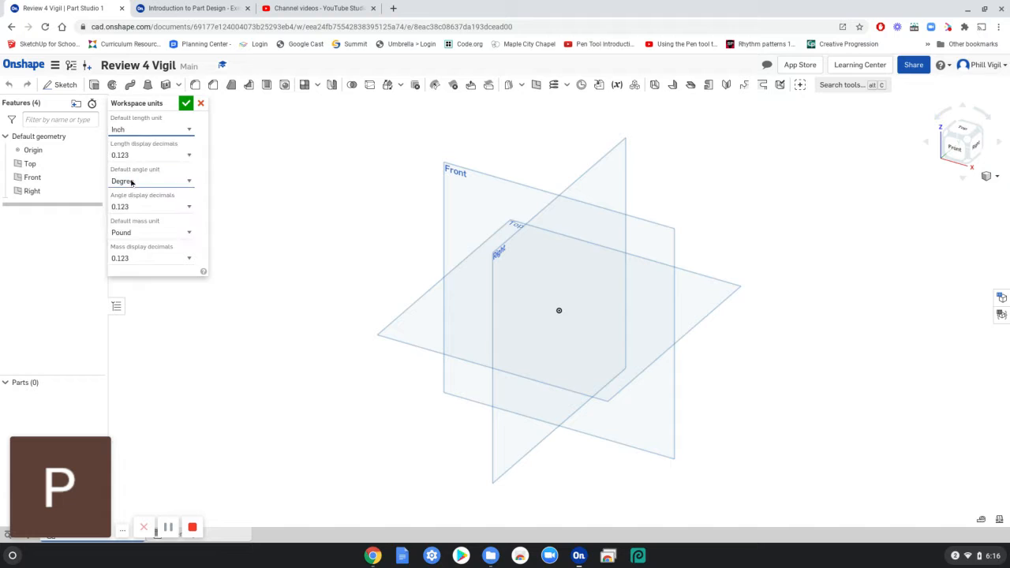
left_click(186, 104)
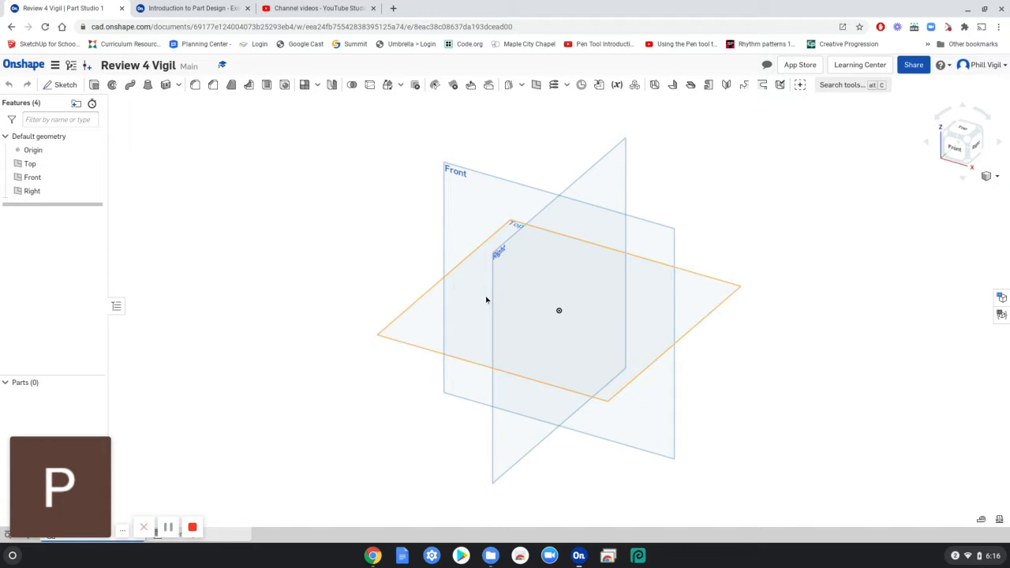
- Start a sketch on the Top plane, view it from the top and hide the default planes
left_click(425, 333)
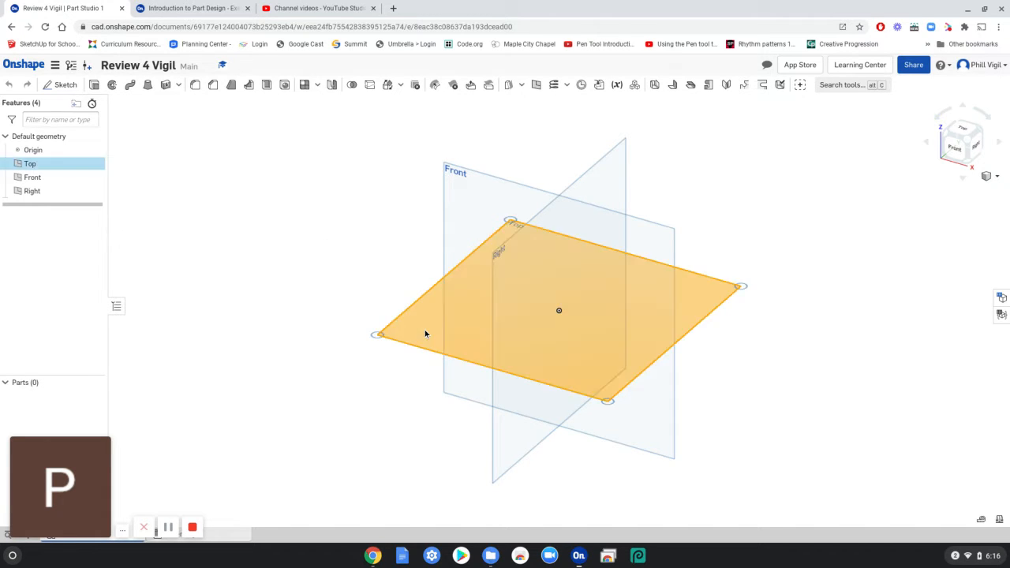
left_click(59, 84)
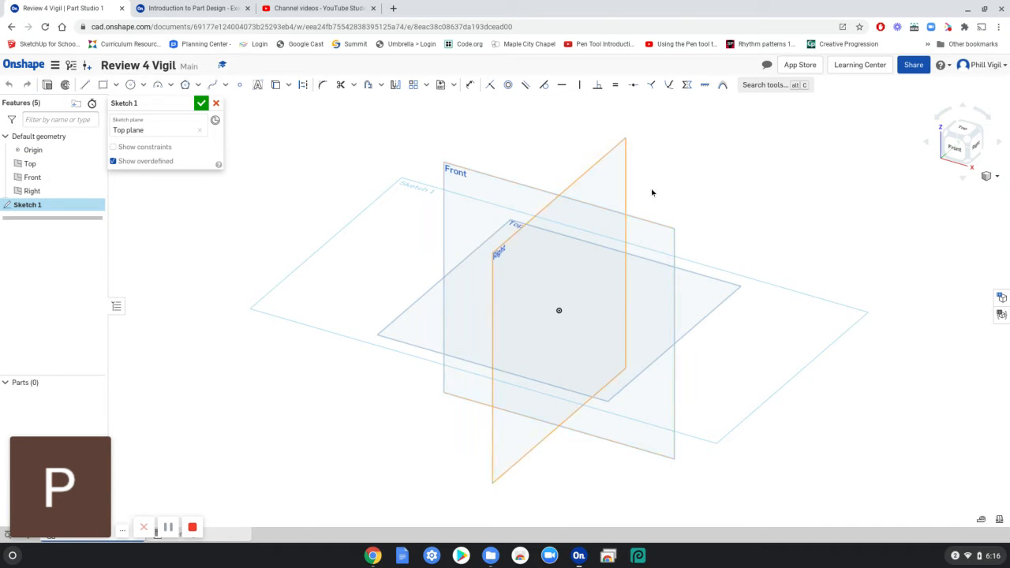
left_click(964, 130)
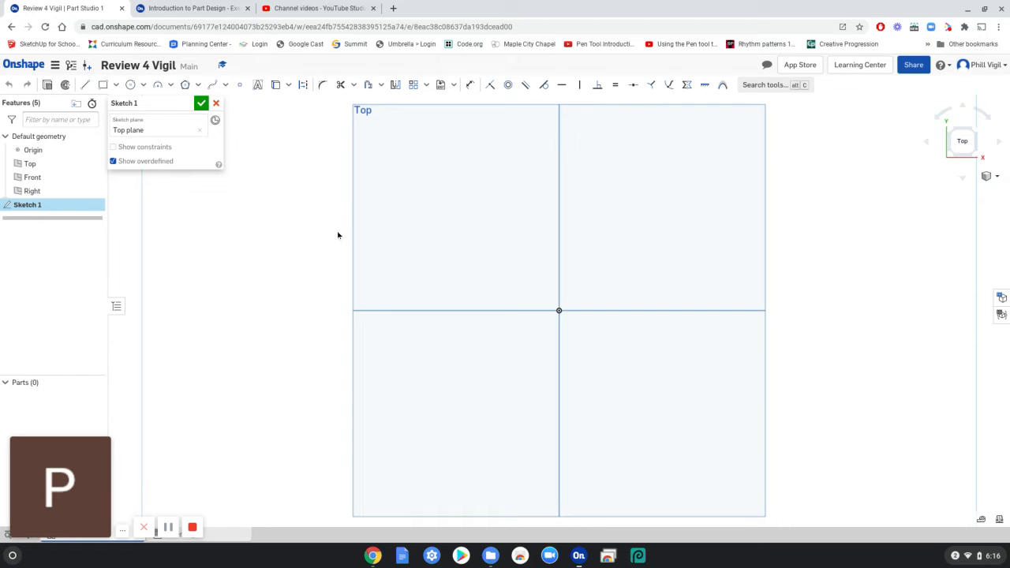
key("p")
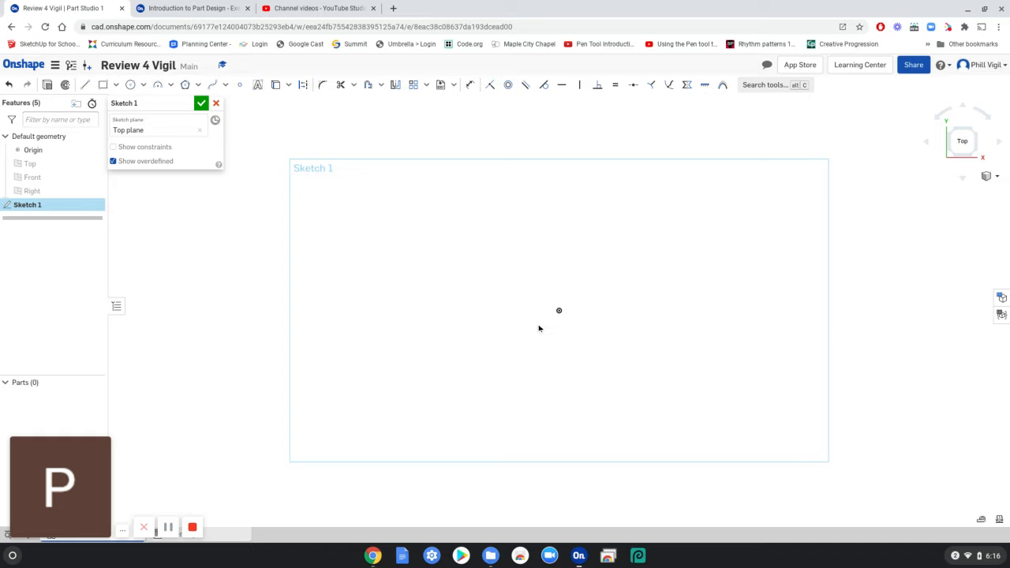
- Consult exercise slide 2 and sketch a corner rectangle about 3.66 by 2 in, running down and left from the origin
left_click(197, 11)
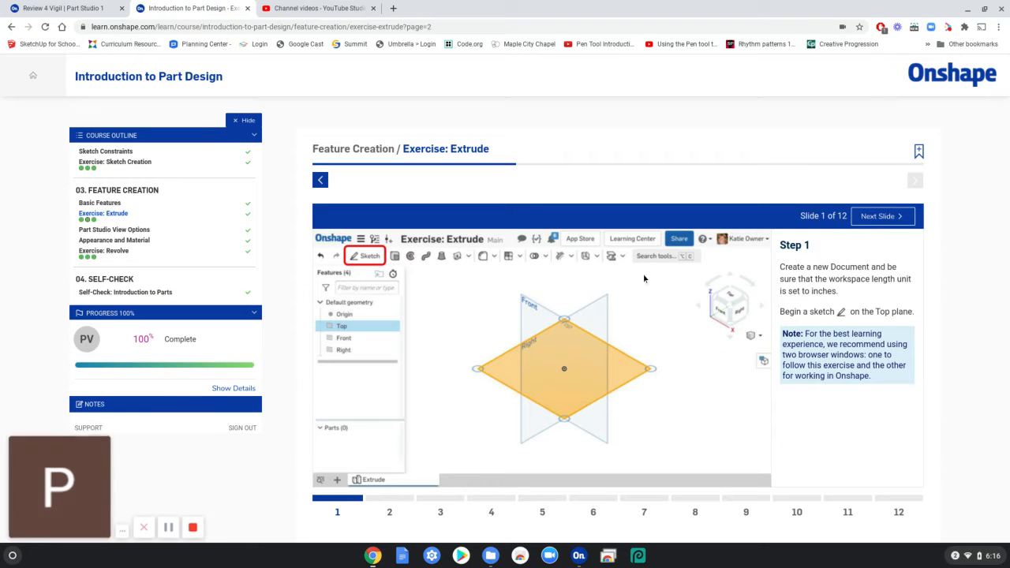
left_click(880, 216)
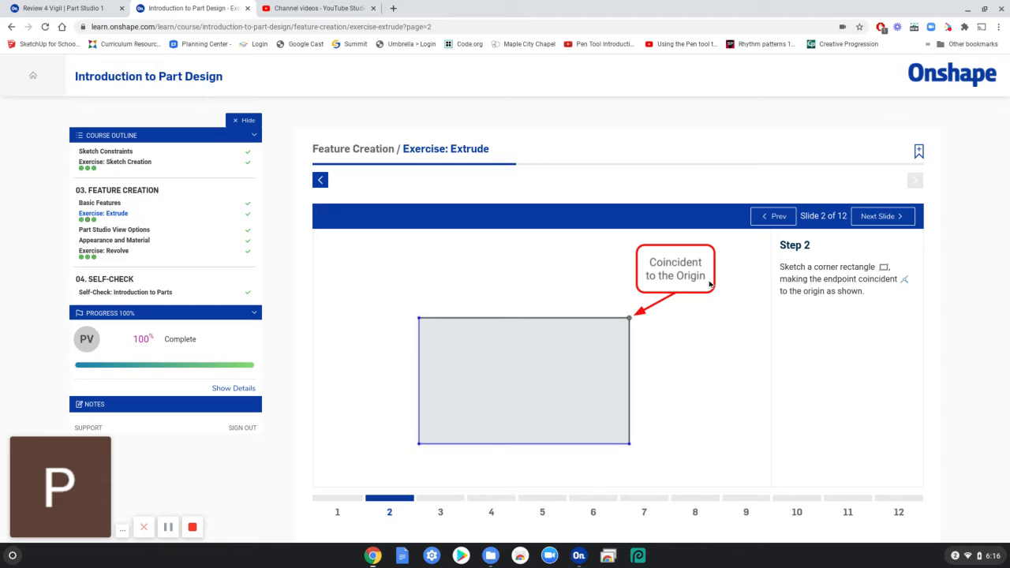
left_click(65, 8)
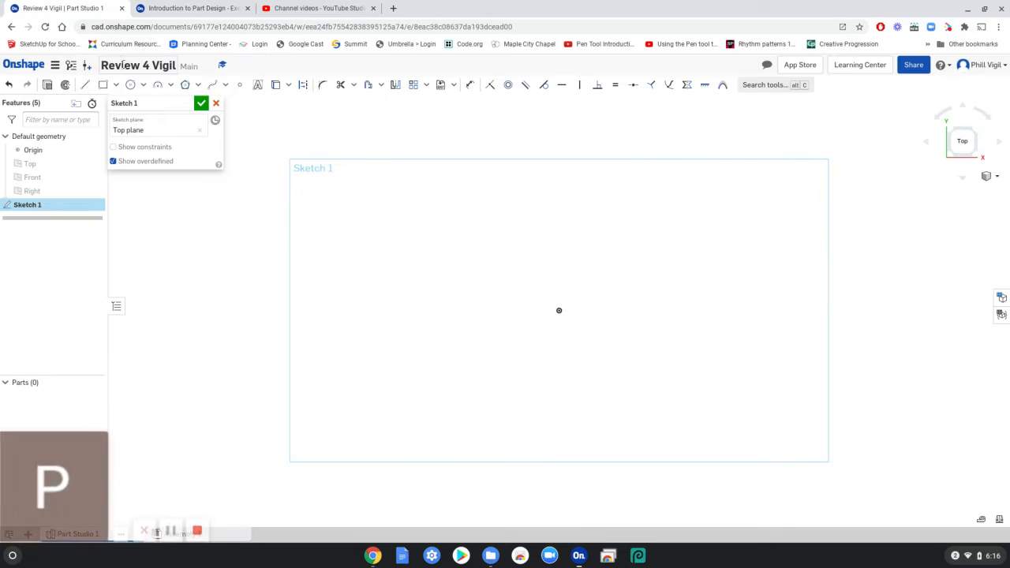
left_click(103, 84)
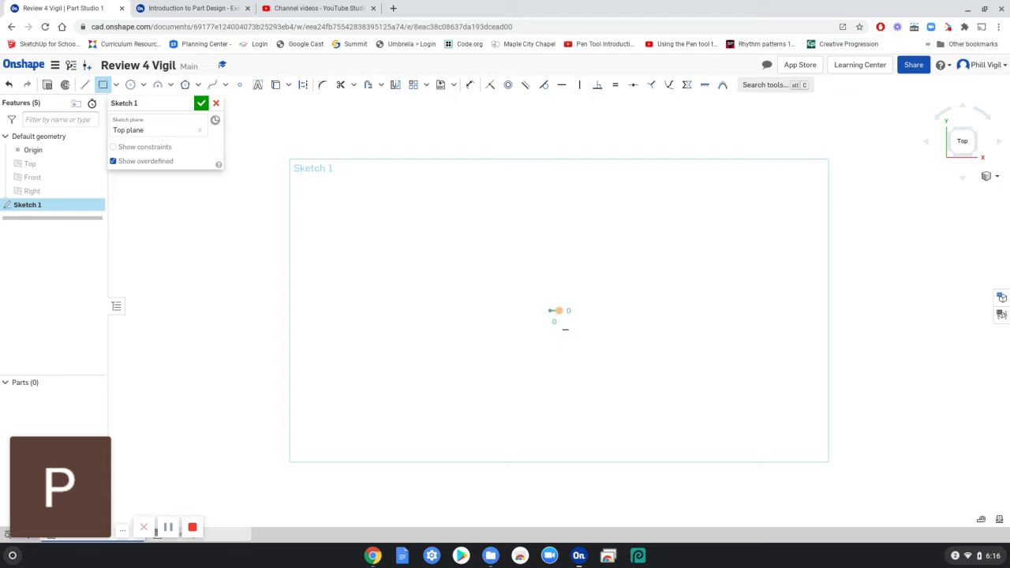
left_click(559, 310)
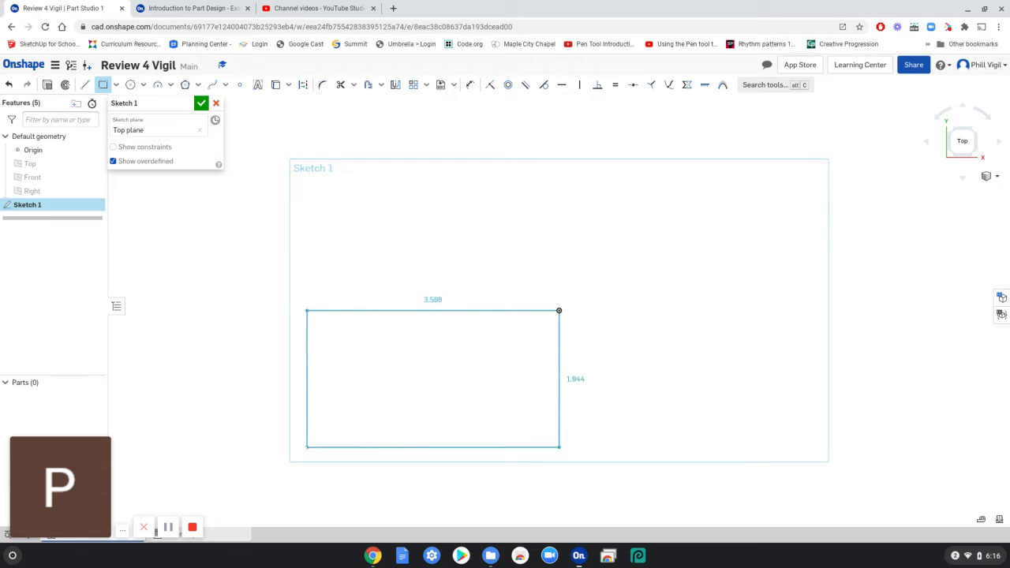
left_click(304, 450)
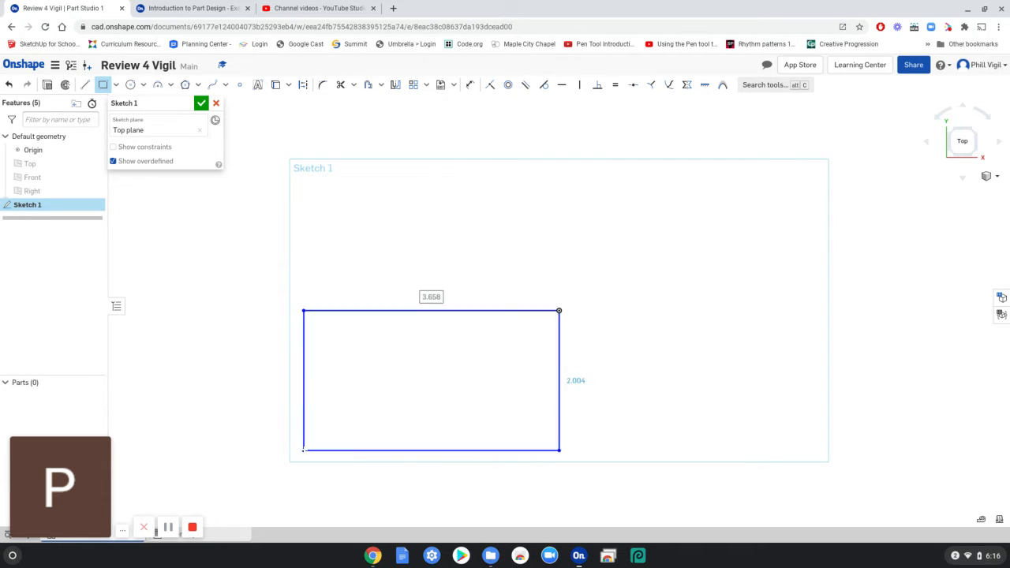
- Consult exercise slide 3 and sketch a line joining the midpoints of the rectangle's left and bottom edges
left_click(182, 14)
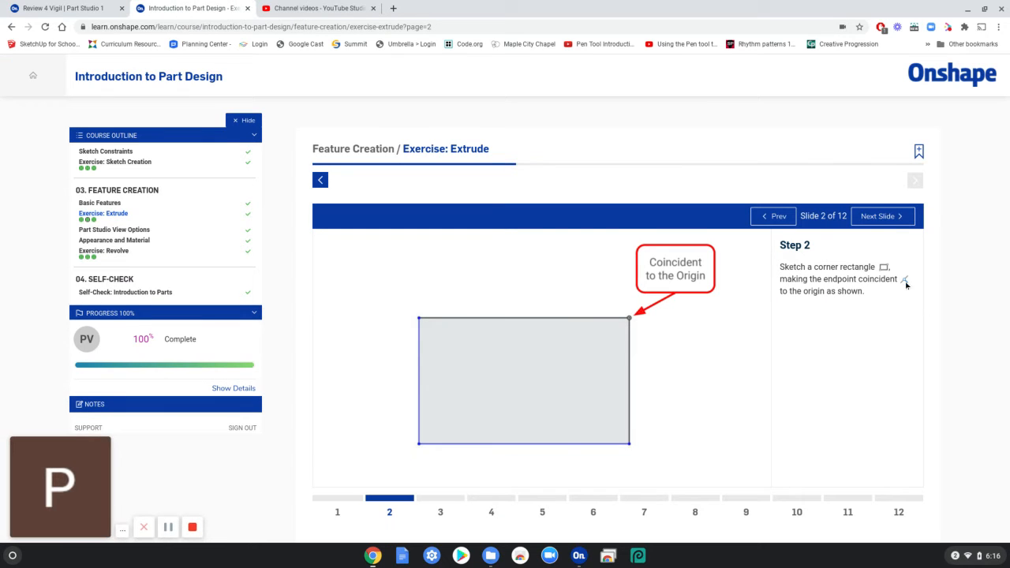
left_click(892, 217)
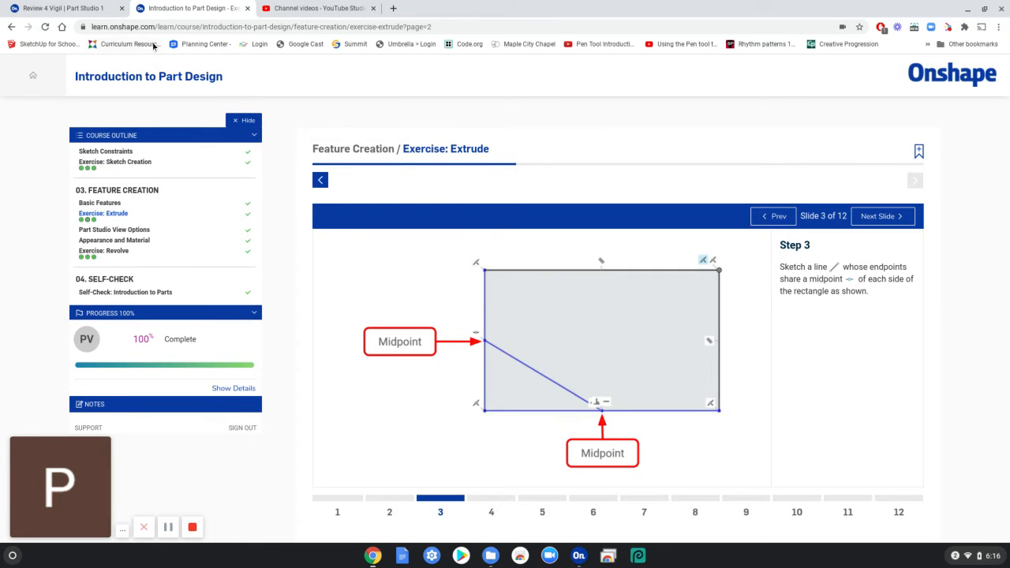
left_click(63, 8)
left_click(85, 85)
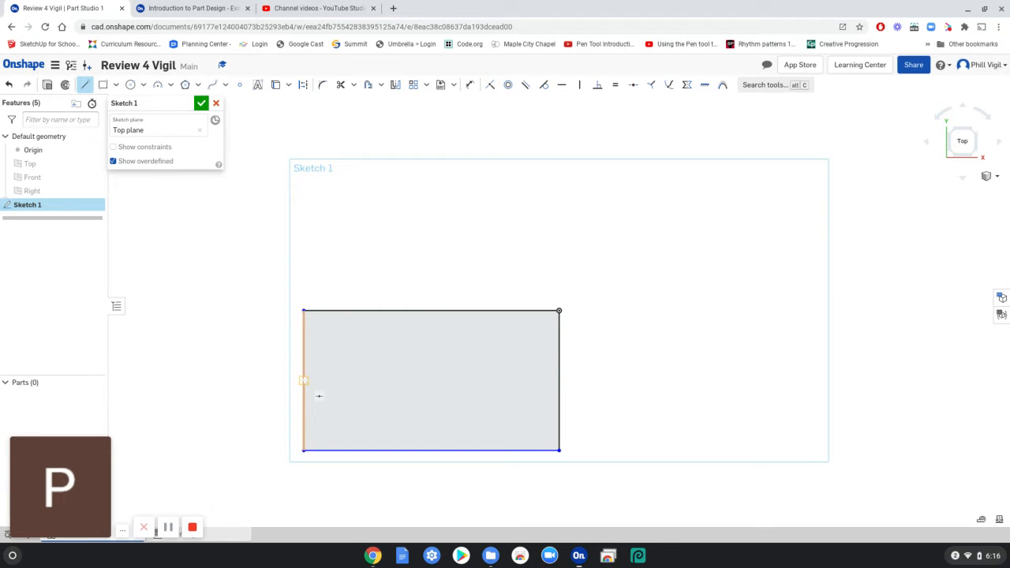
left_click(304, 381)
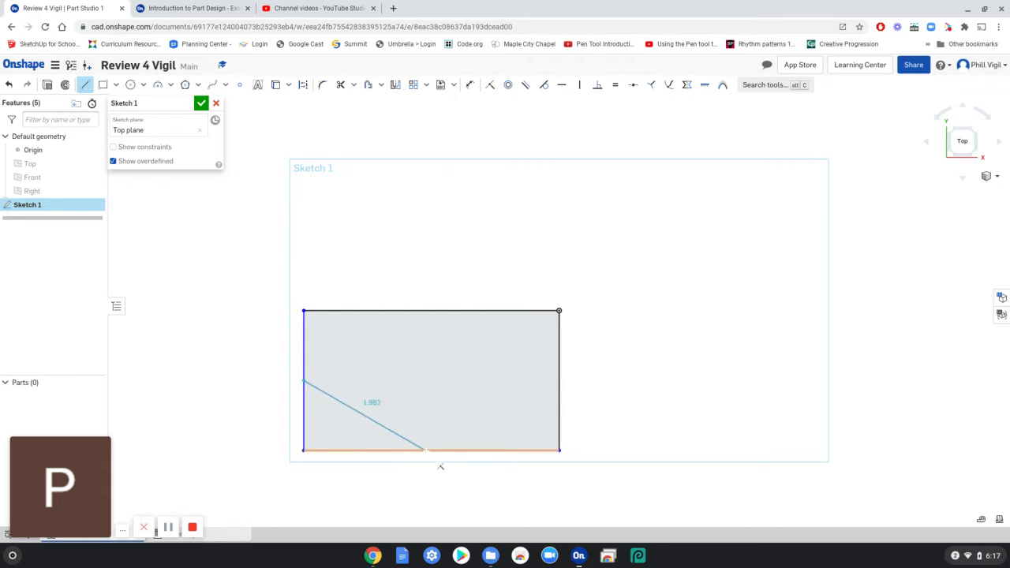
left_click(431, 451)
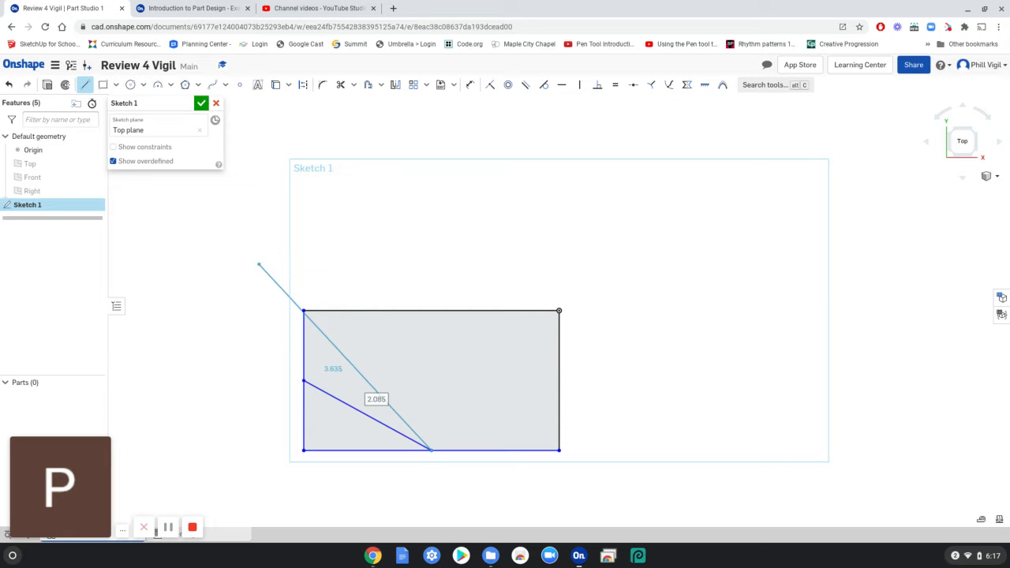
key("Escape")
- Consult exercise slide 4 and dimension the rectangle's top edge at 5 in
left_click(161, 9)
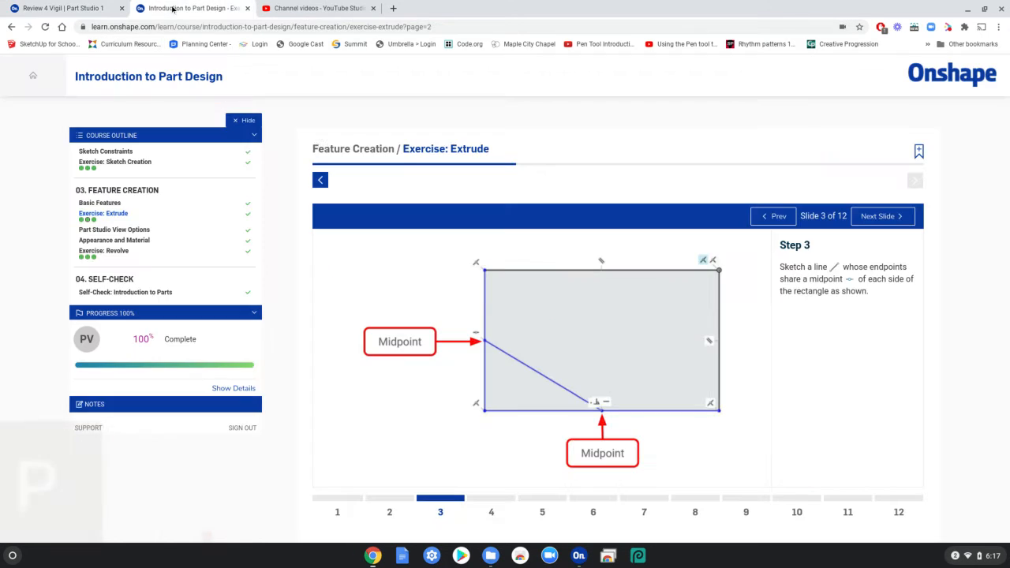
left_click(879, 218)
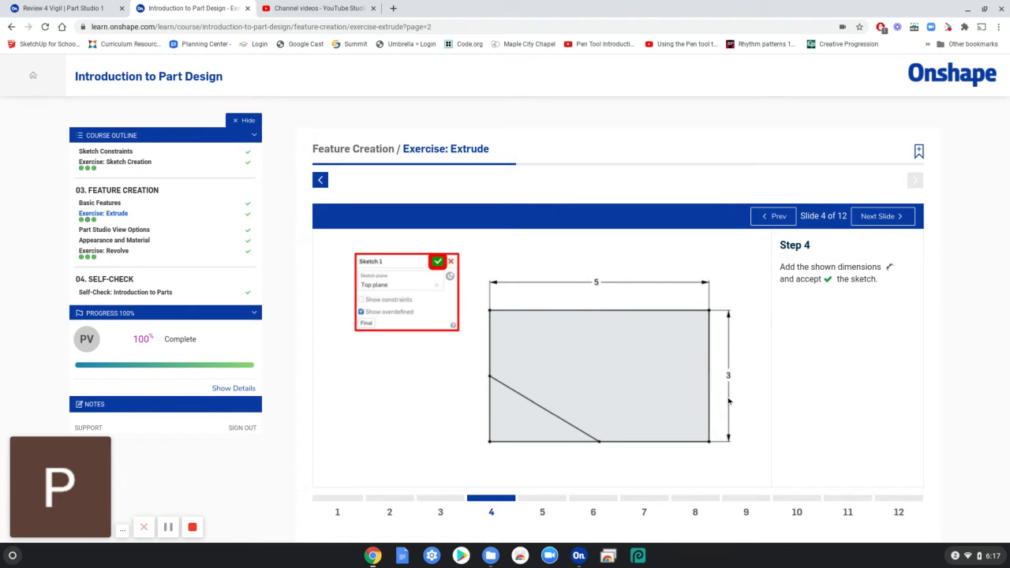
left_click(94, 10)
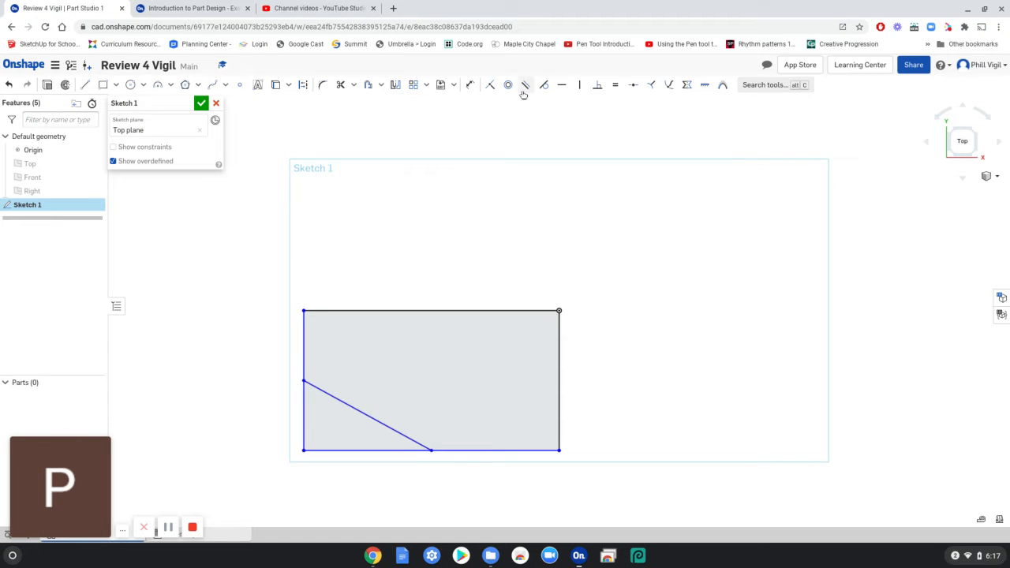
left_click(469, 85)
left_click(436, 311)
left_click(436, 228)
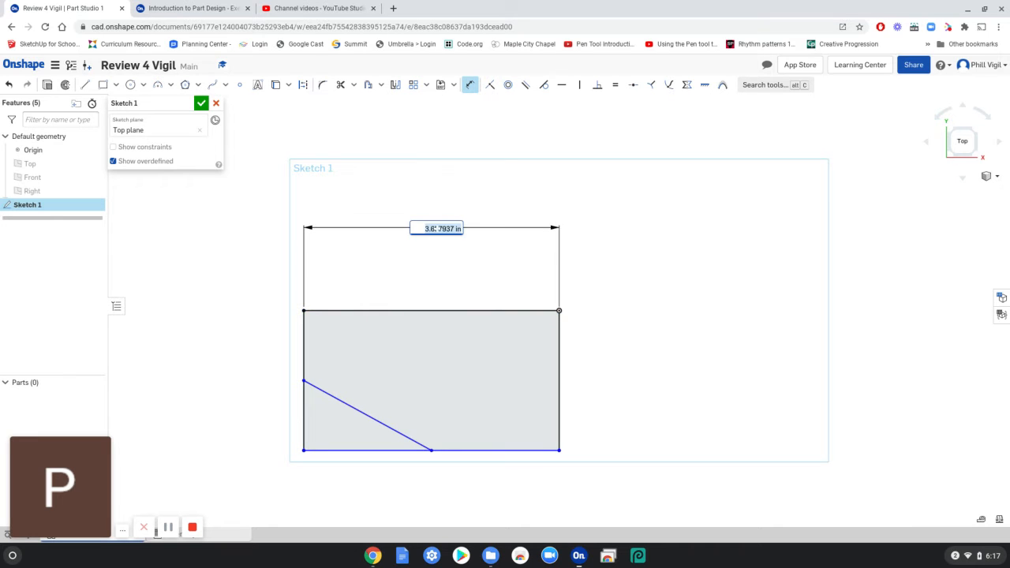
type("5")
key("Return")
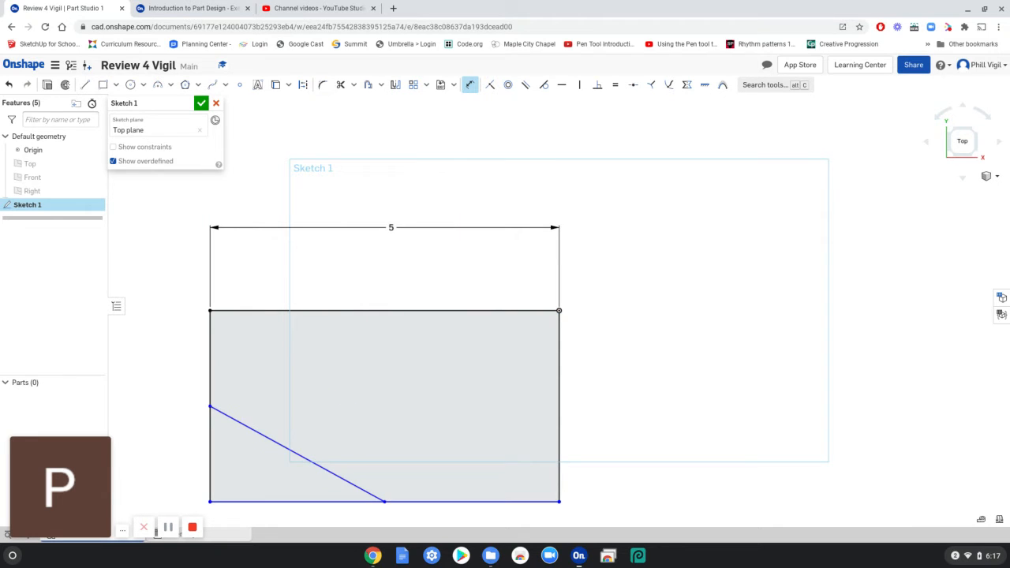
- Dimension the rectangle's right edge at 3 in
left_click(559, 370)
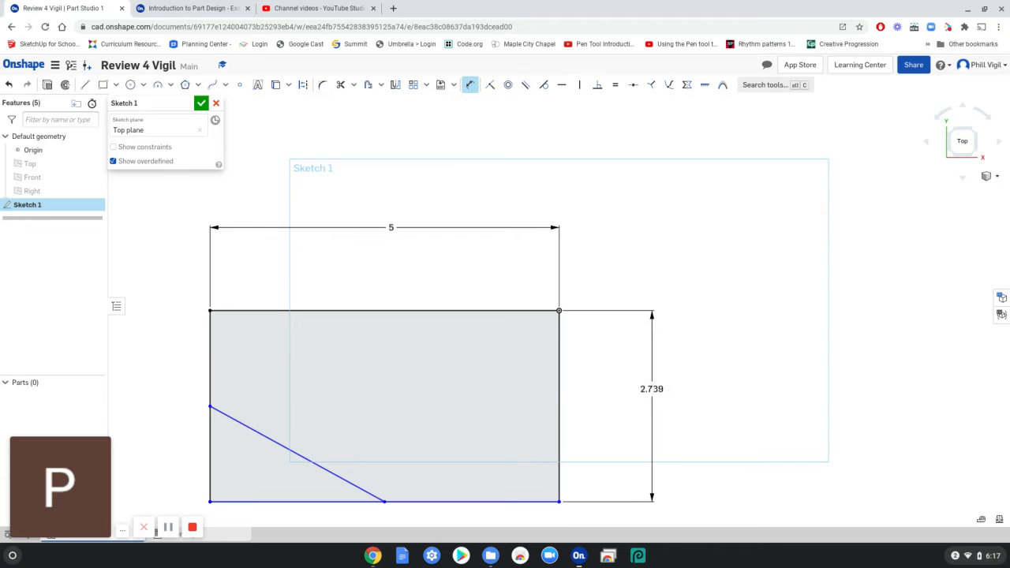
left_click(653, 390)
type("3")
key("Return")
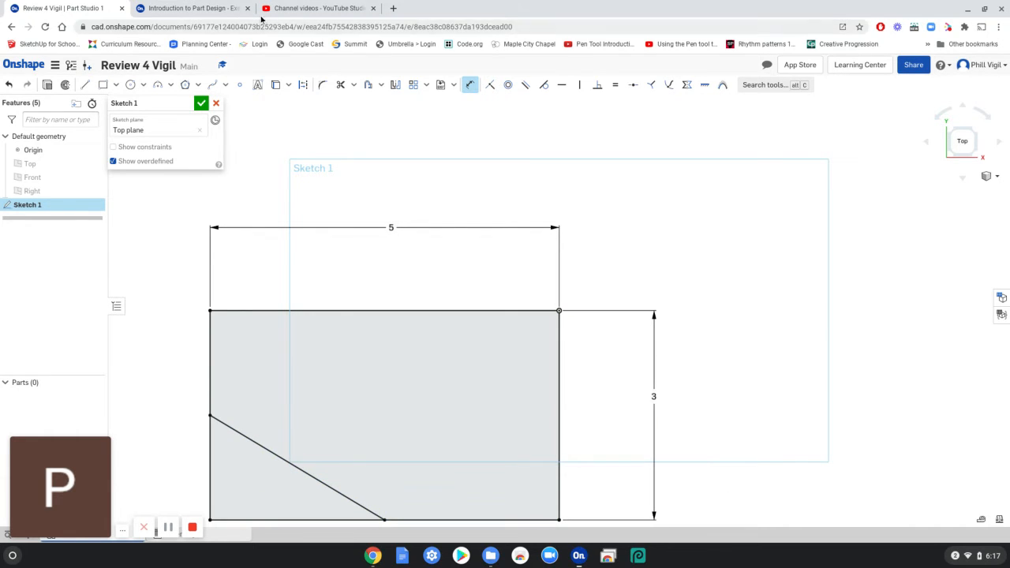
- Read the extrude instructions on exercise slide 5 and accept the dimensioned sketch
left_click(197, 8)
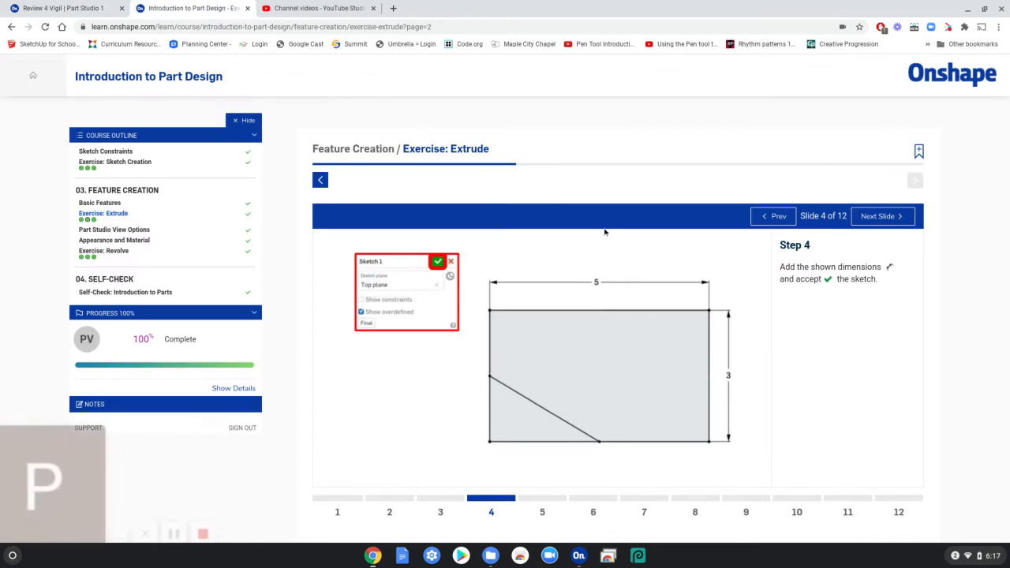
left_click(863, 217)
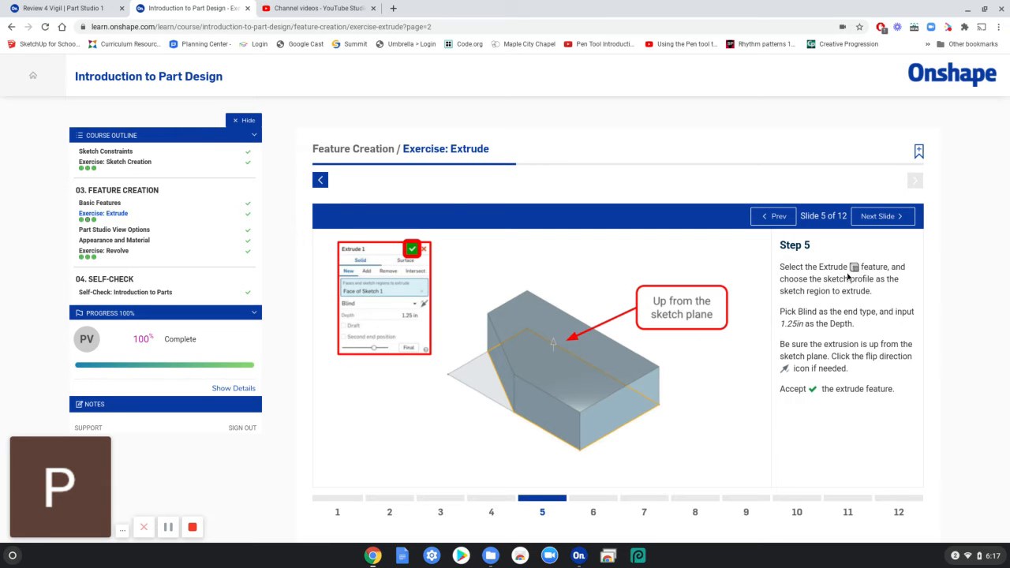
left_click(55, 8)
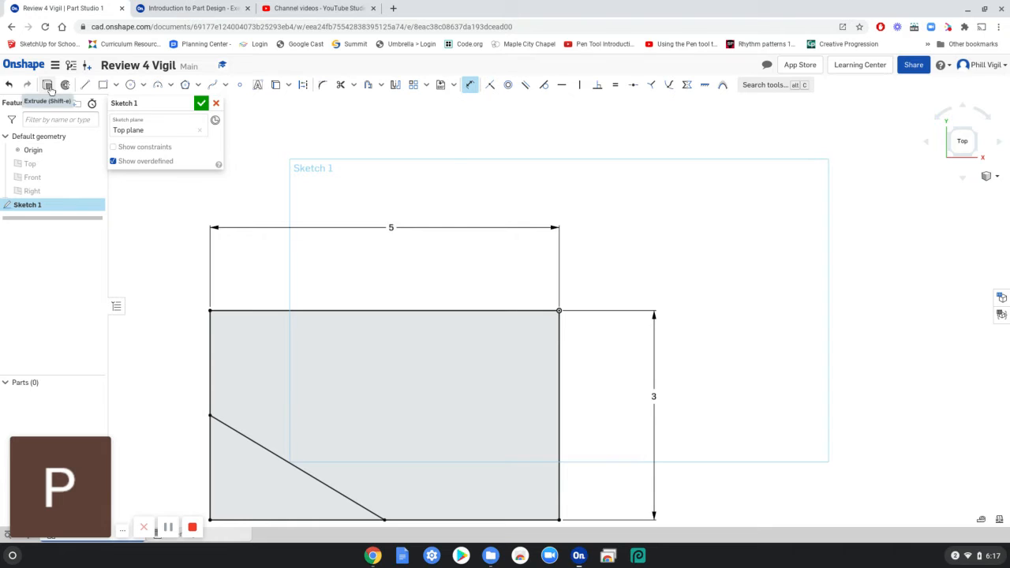
left_click(200, 105)
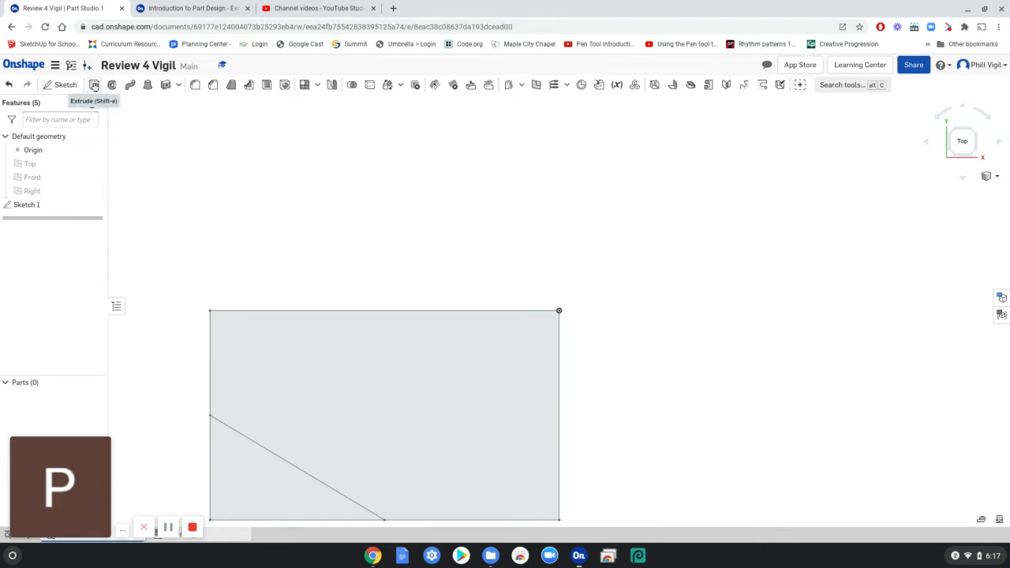
- Consult exercise slide 5 and start a new solid extrusion from the larger, five-sided region of the base sketch
left_click(94, 84)
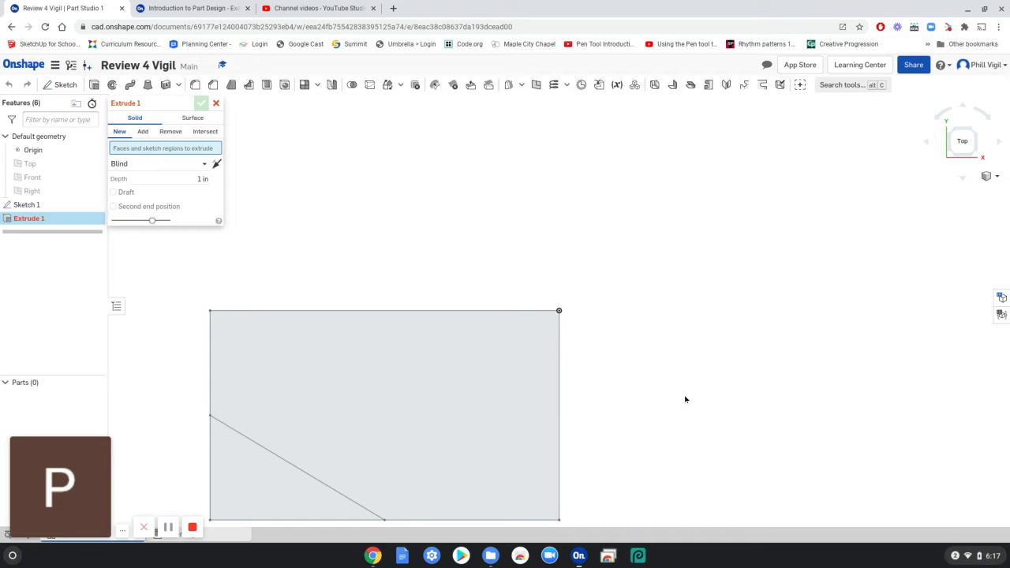
mouse_move(629, 420)
right_mouse_down()
mouse_move(548, 406)
mouse_move(563, 422)
mouse_move(597, 323)
mouse_move(638, 297)
right_mouse_up()
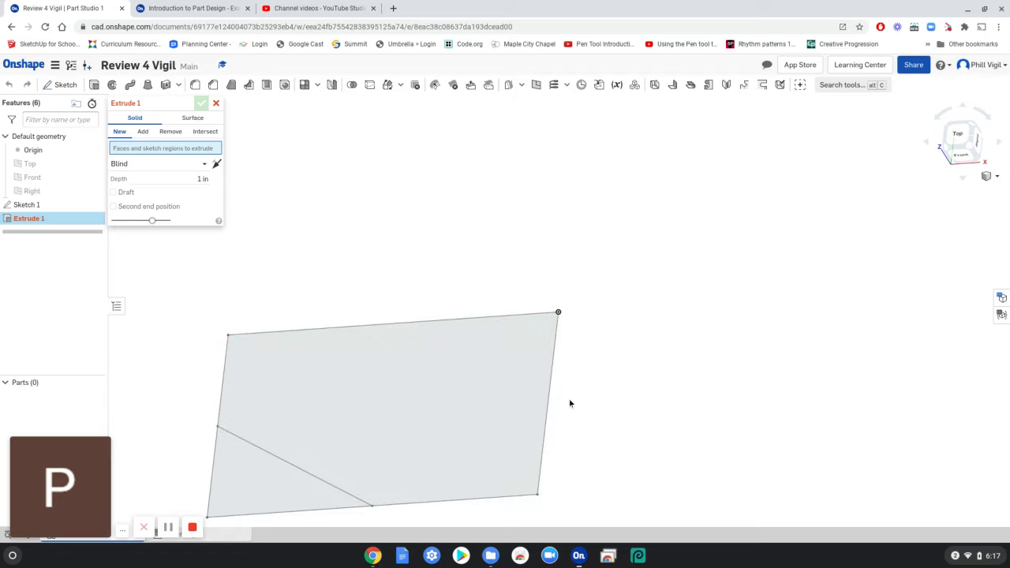
middle_click_drag(570, 403, 667, 279)
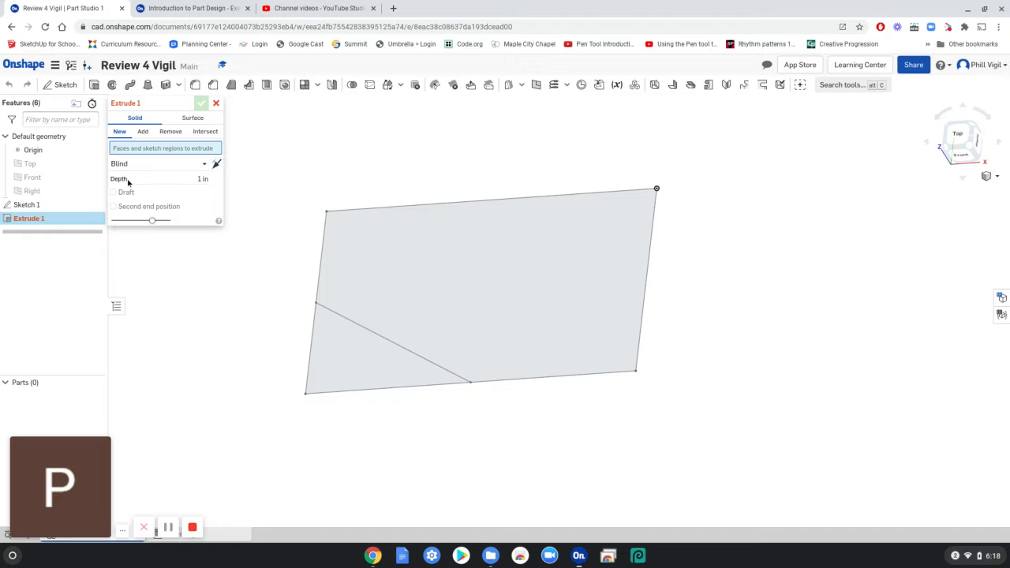
left_click(189, 9)
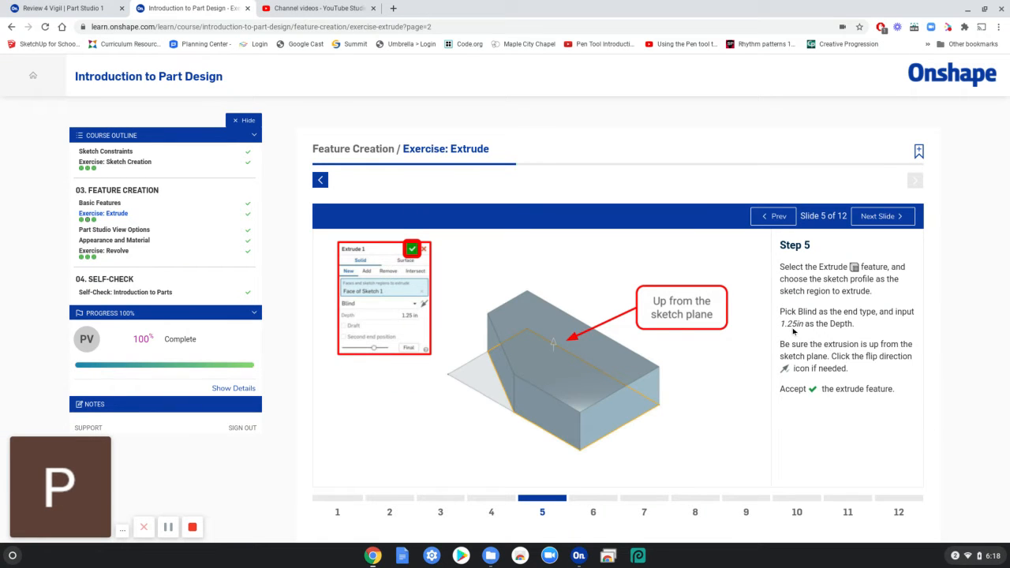
left_click(63, 8)
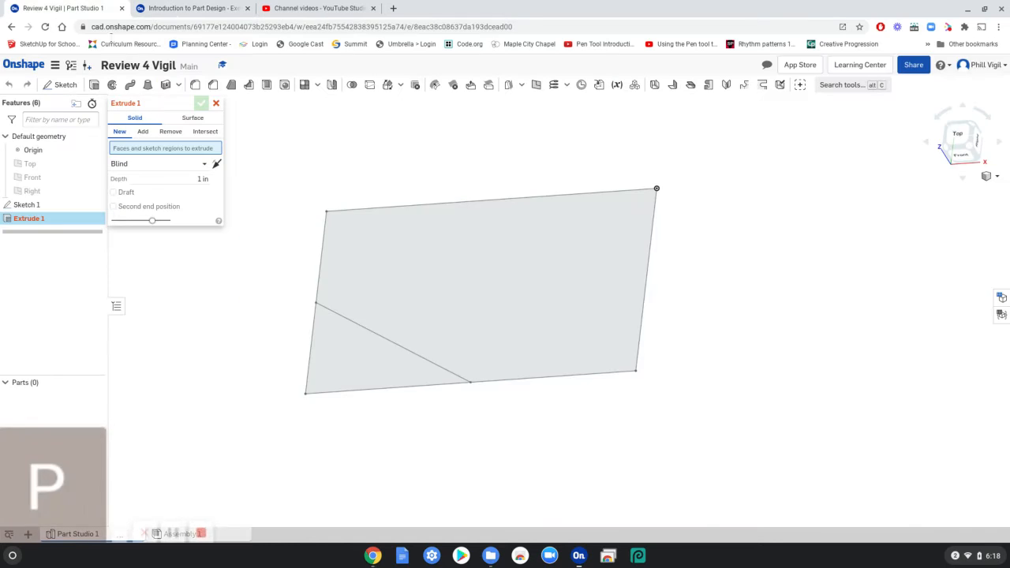
left_click(563, 316)
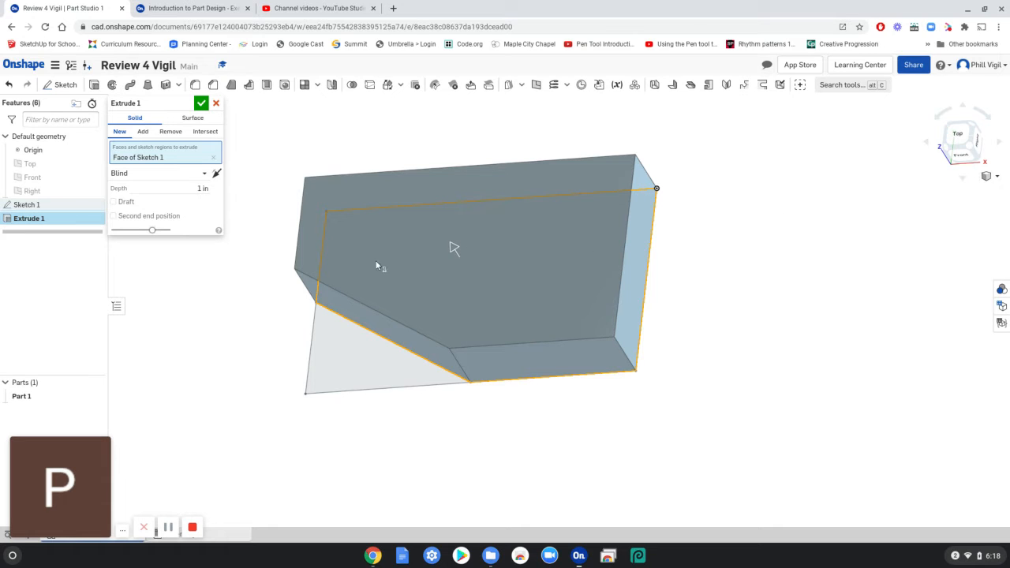
- Try the flipped extrusion direction, return it to upward, set the blind depth to 1.25 in and accept the extrusion
left_click(454, 249)
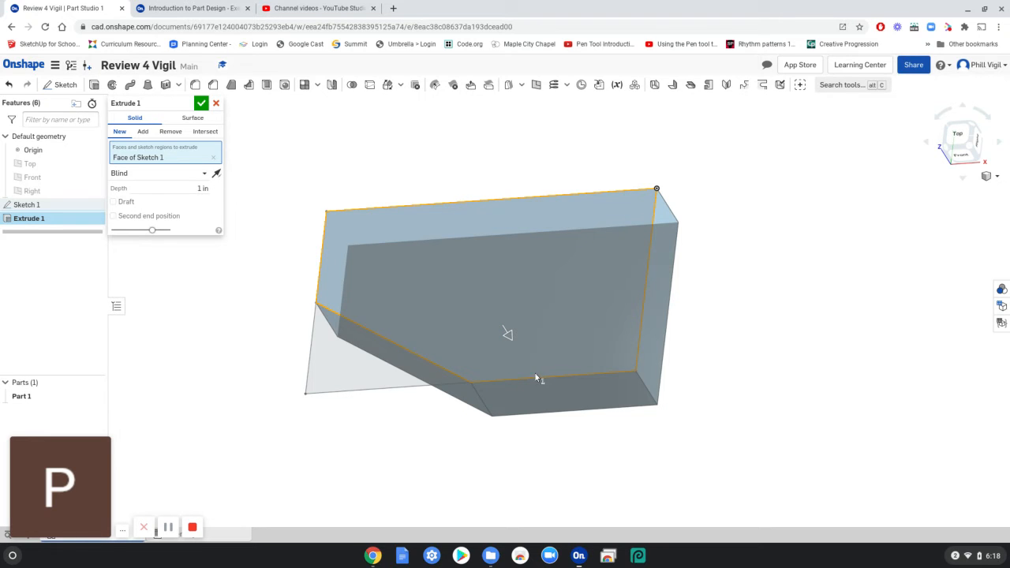
left_click(507, 334)
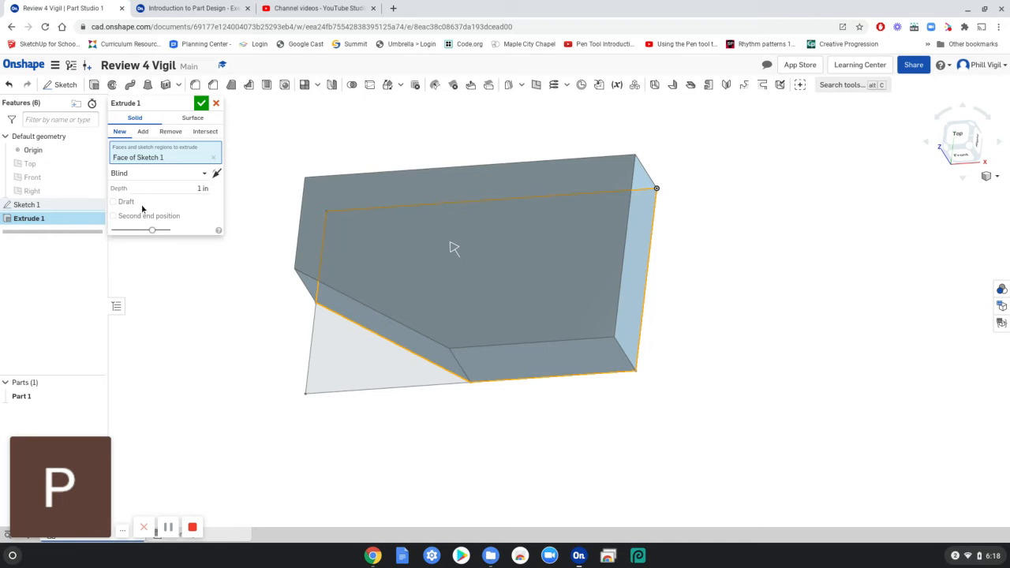
left_click(200, 188)
type("1.25")
key("Return")
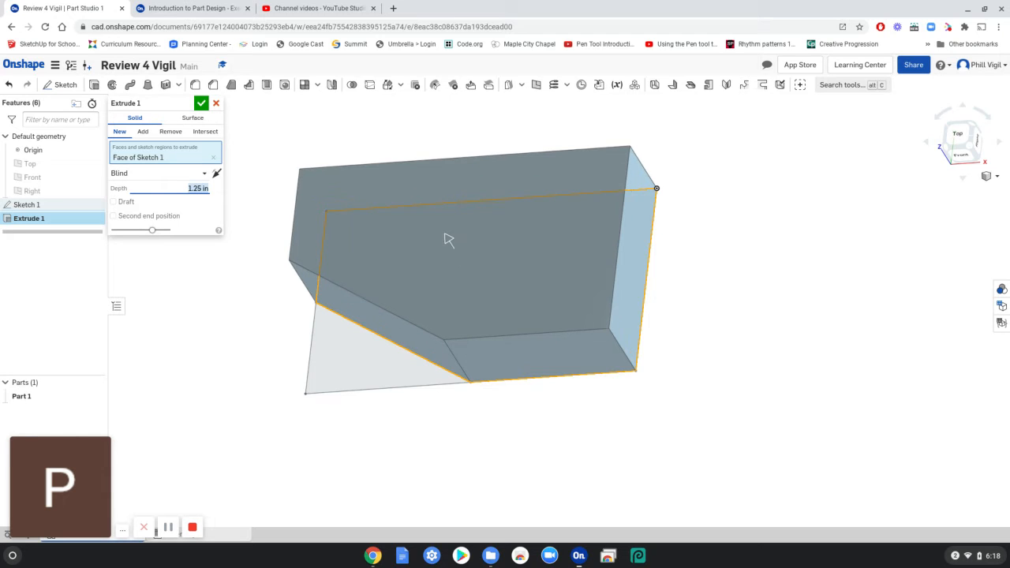
left_click(203, 103)
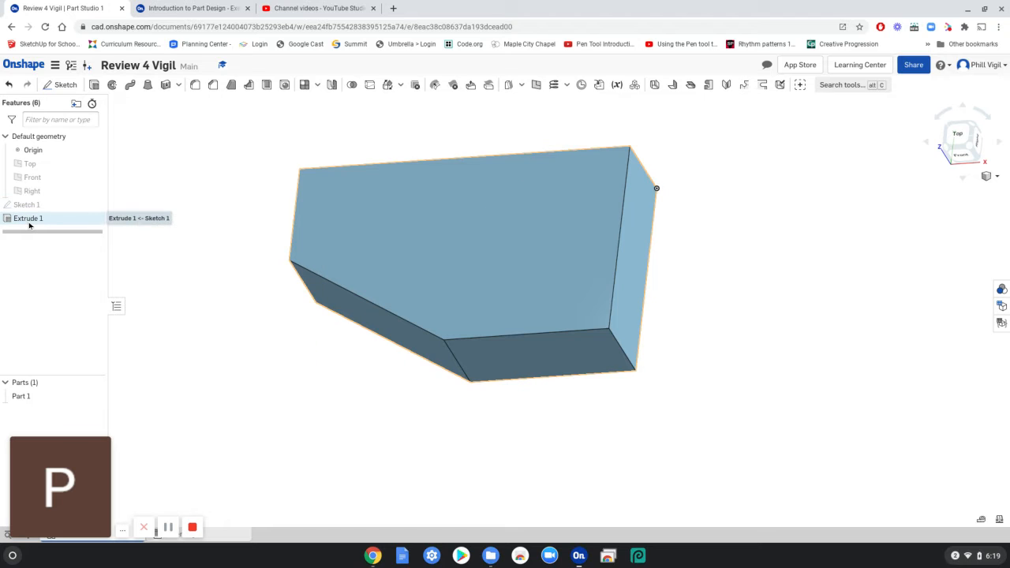
- Consult exercise slide 6 and begin a second sketch on the back face of the extruded part
left_click(203, 8)
left_click(875, 216)
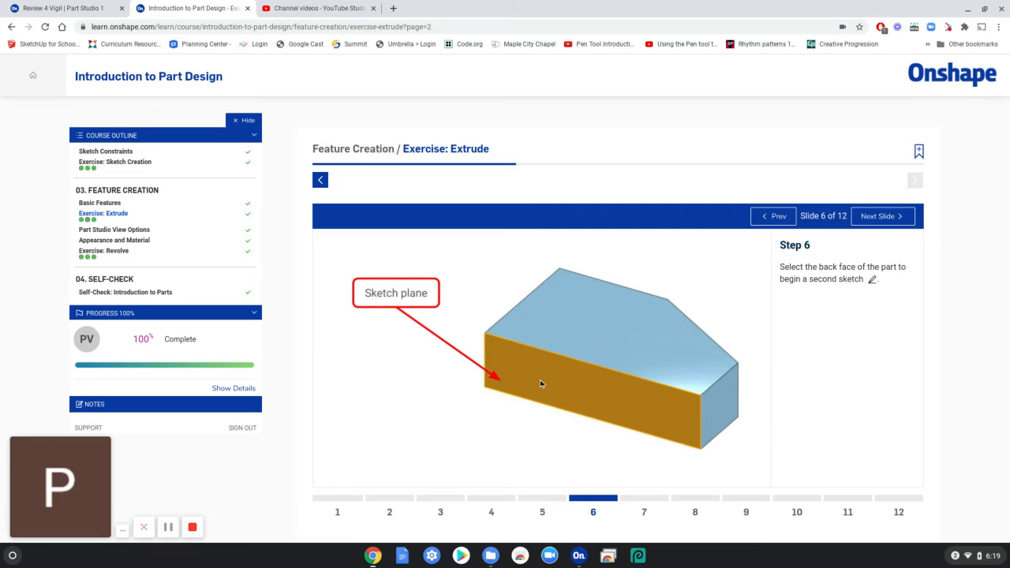
left_click(93, 10)
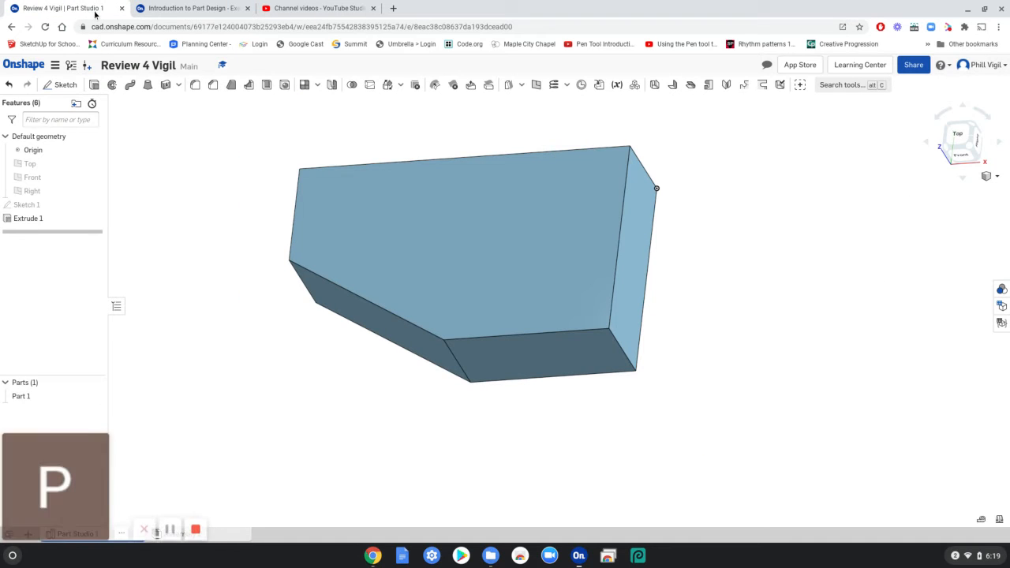
right_click_drag(808, 301, 719, 413)
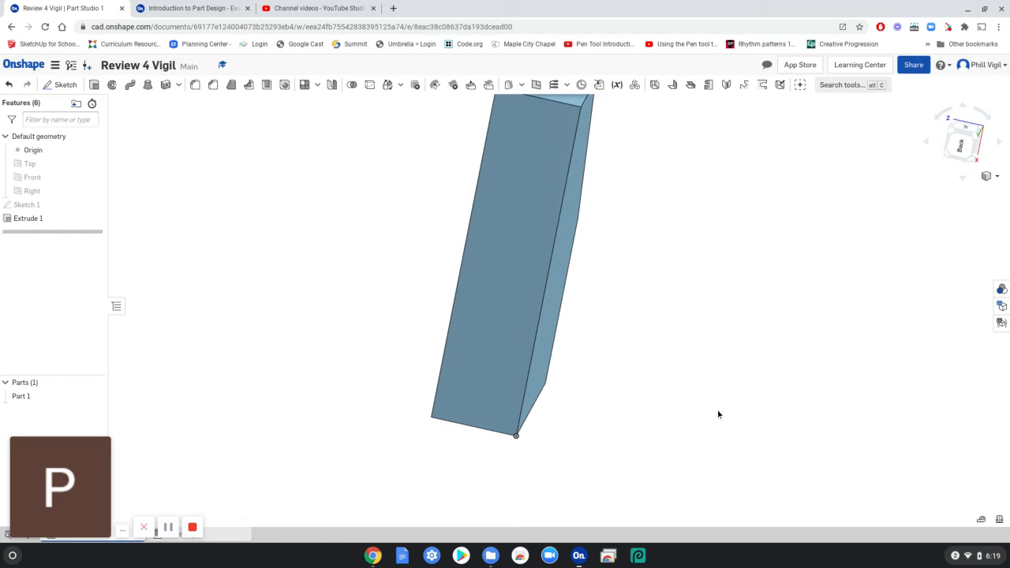
right_click_drag(800, 184, 857, 184)
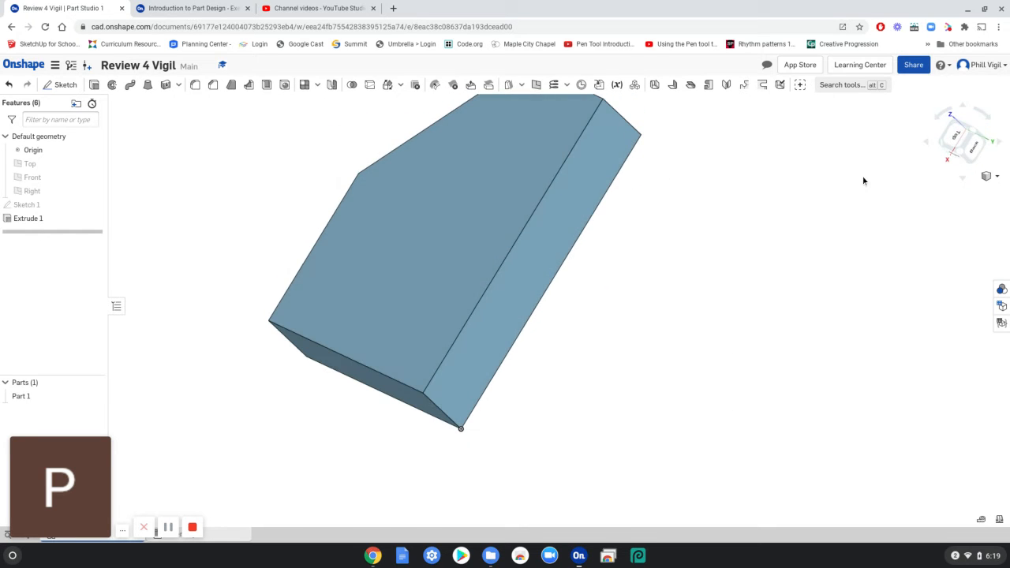
left_click(976, 150)
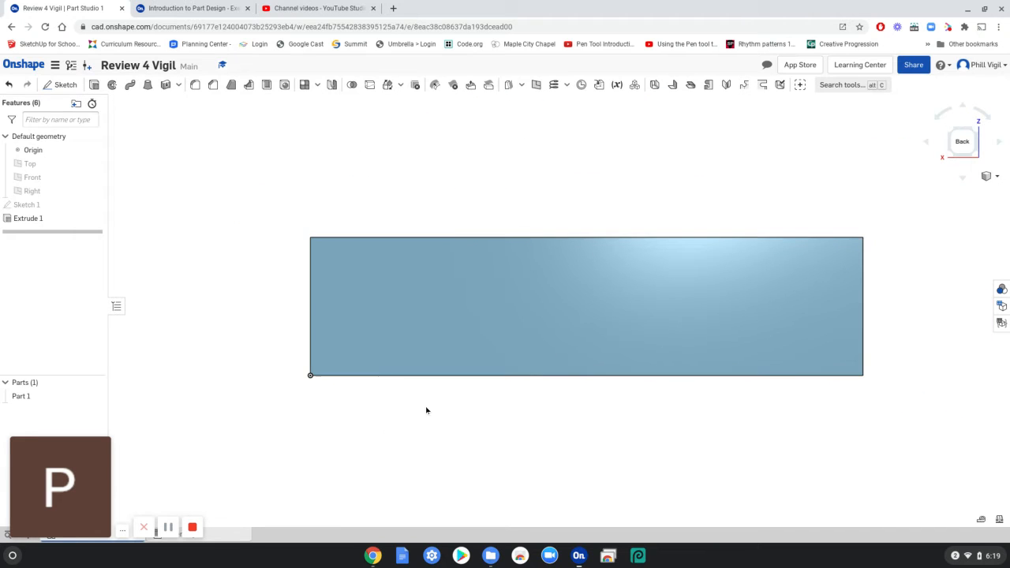
right_click_drag(426, 408, 451, 410)
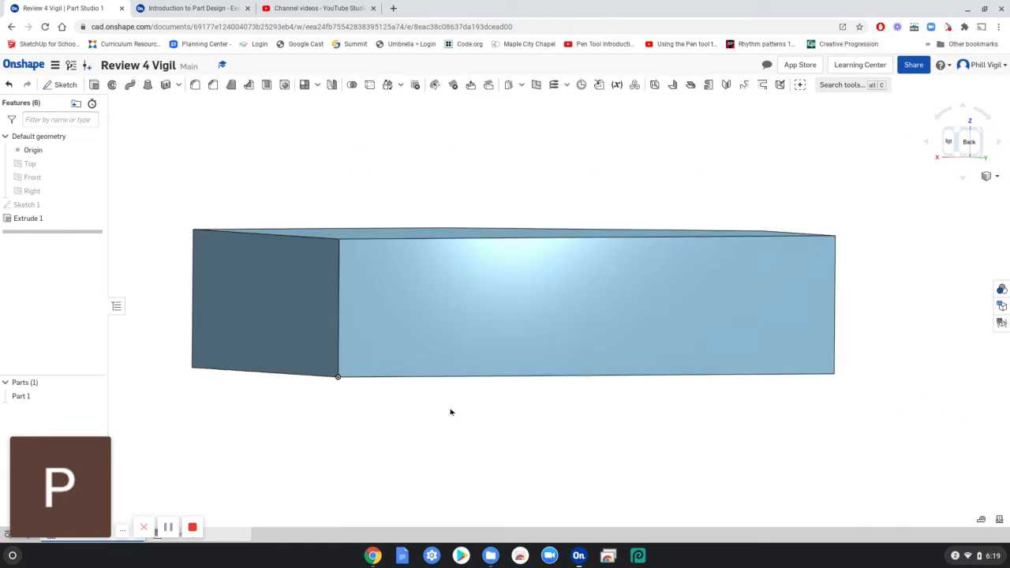
left_click(57, 86)
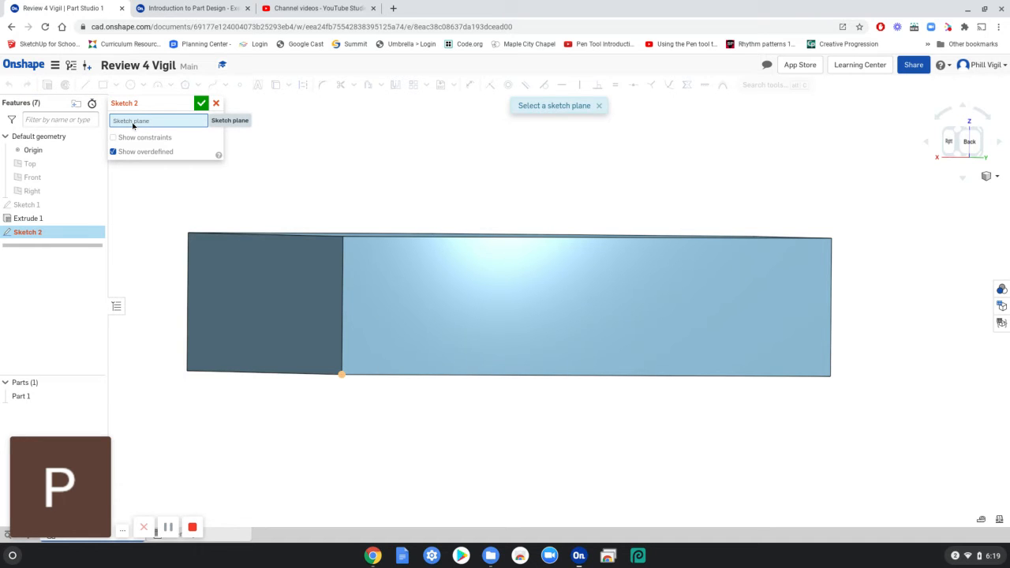
left_click(540, 317)
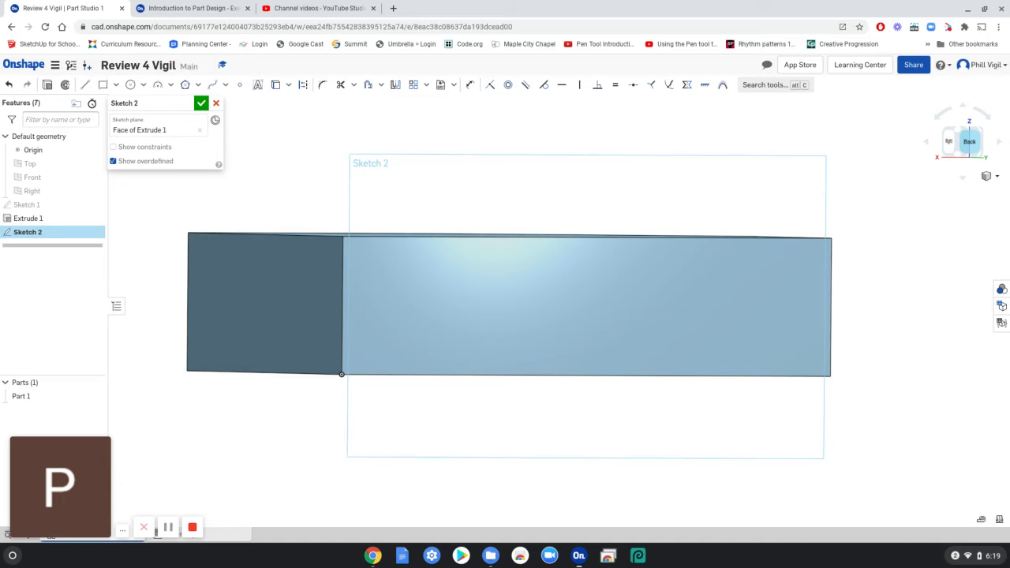
left_click(969, 141)
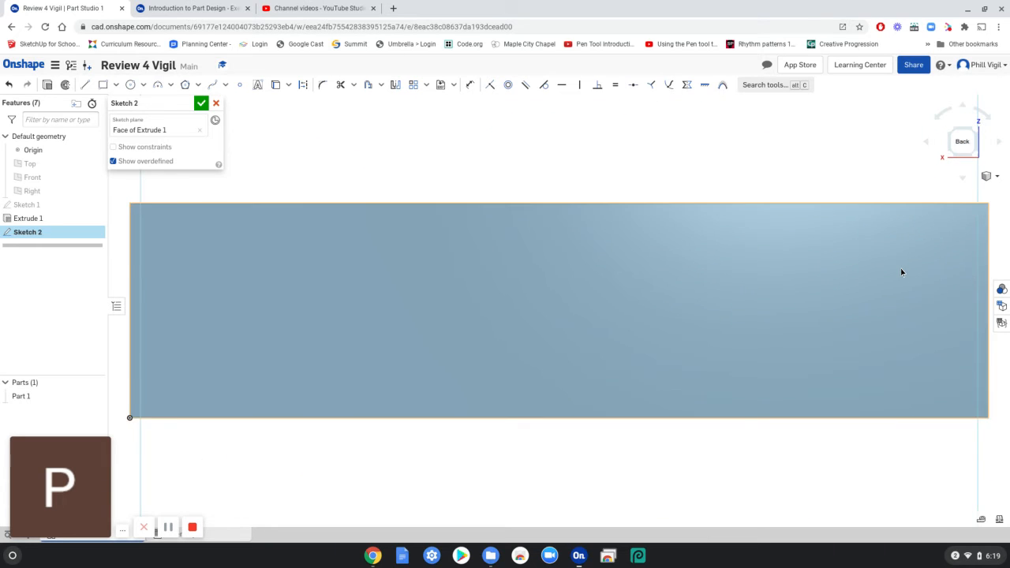
scroll(902, 272, "down", 3)
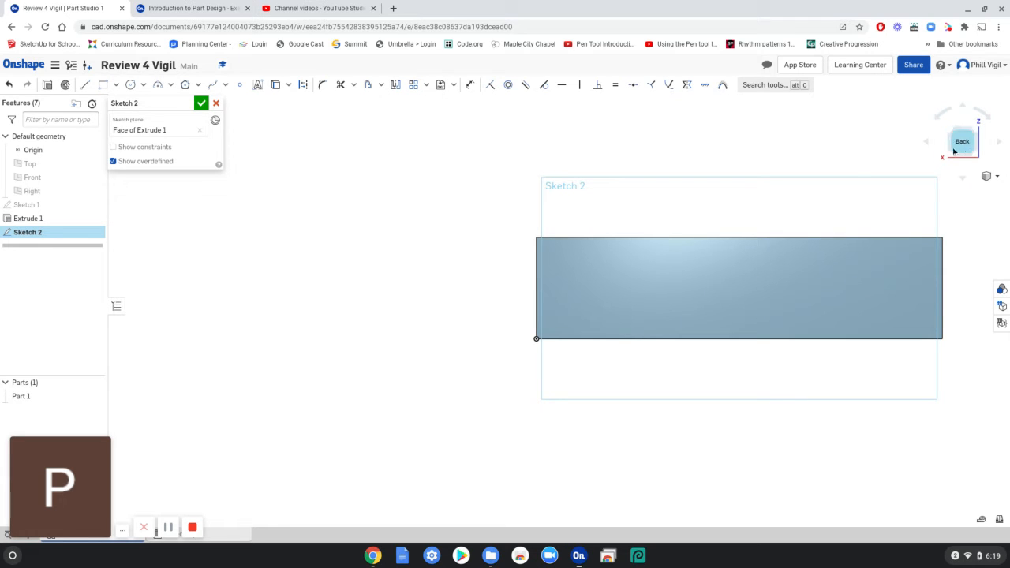
- Consult exercise slide 7 and, in the front view, sketch a horizontal 5 in line along the part's full top edge
left_click(198, 8)
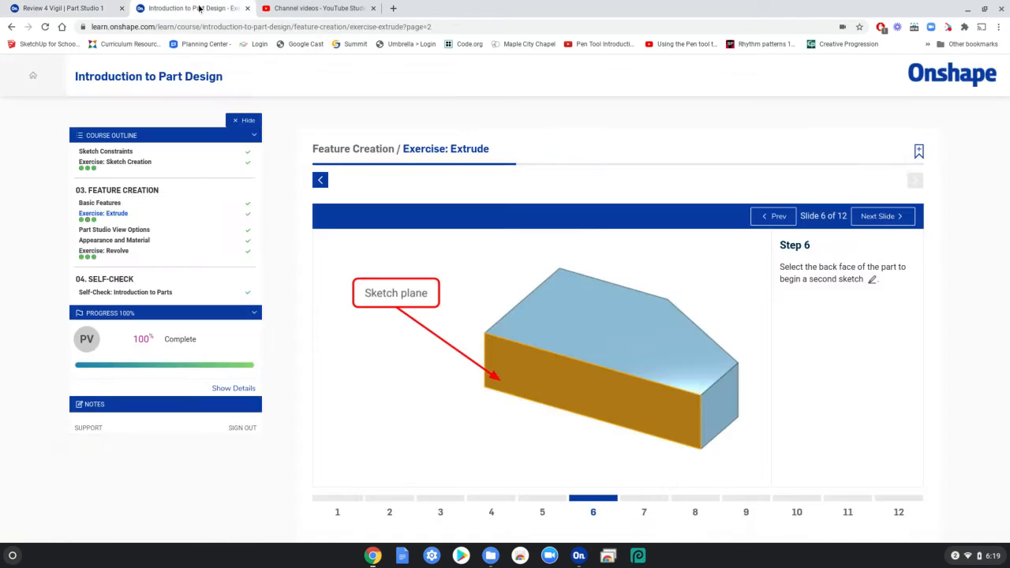
left_click(879, 216)
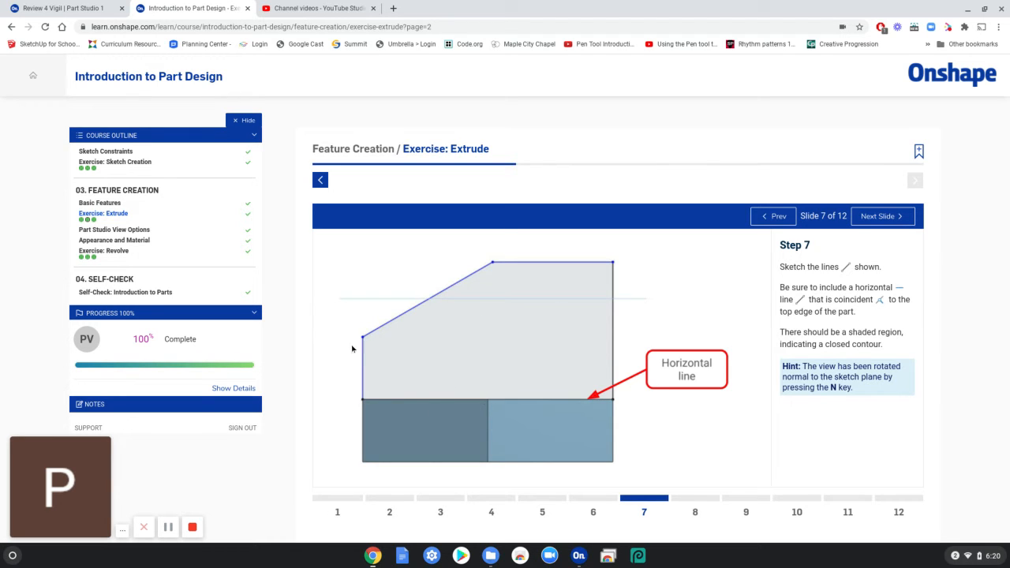
left_click(67, 15)
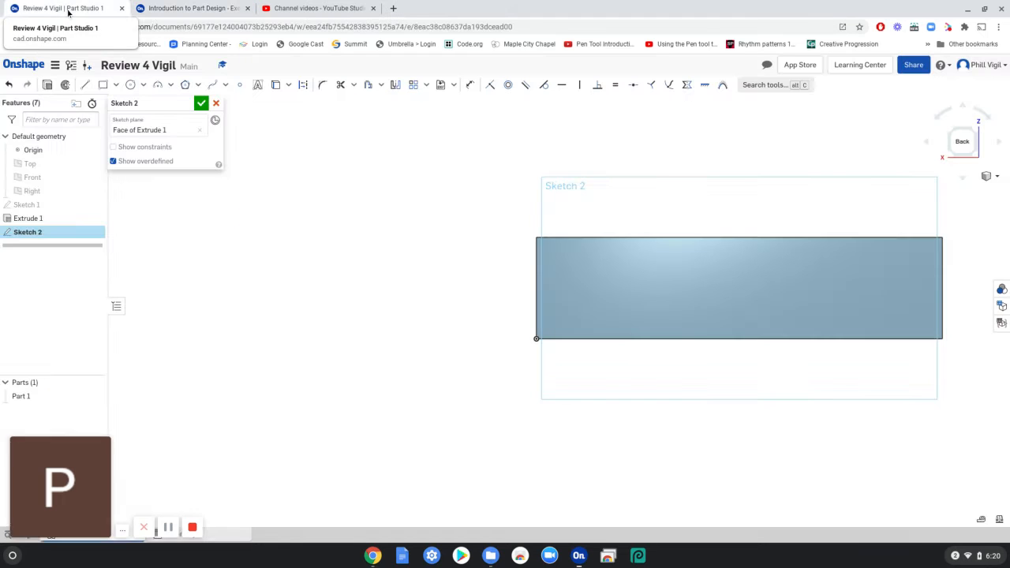
right_click_drag(440, 329, 615, 331)
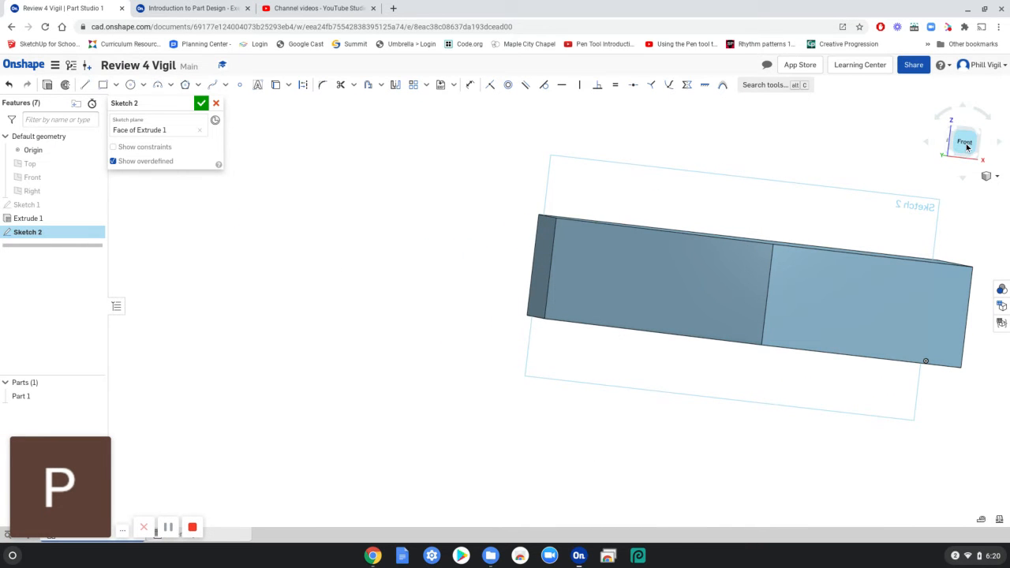
left_click(966, 145)
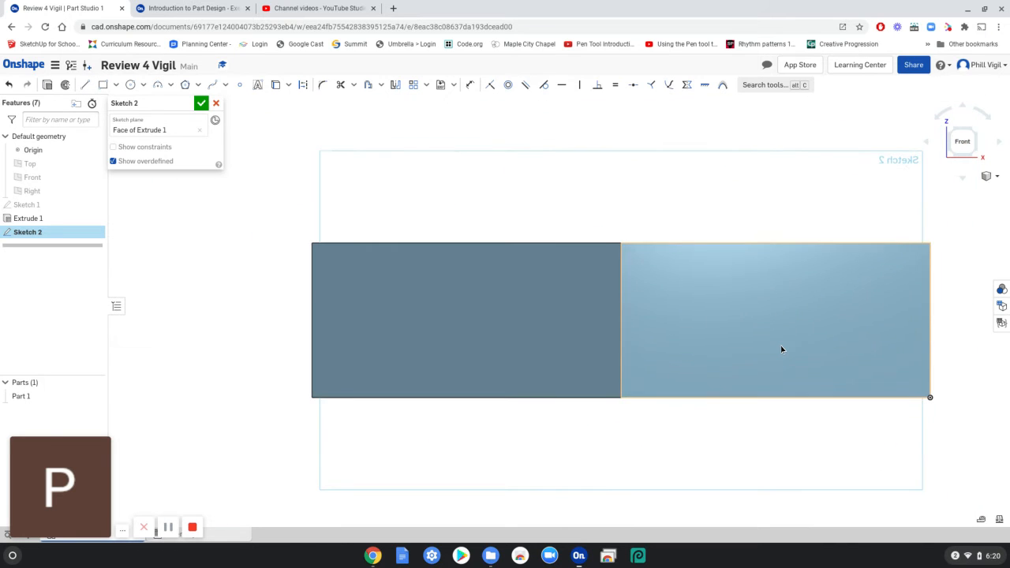
left_click(191, 7)
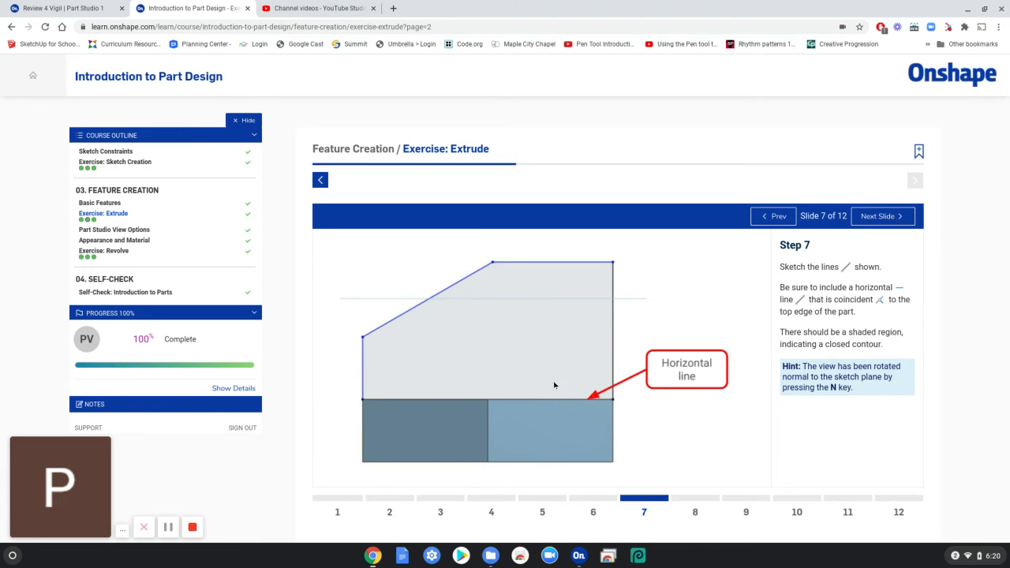
left_click(51, 10)
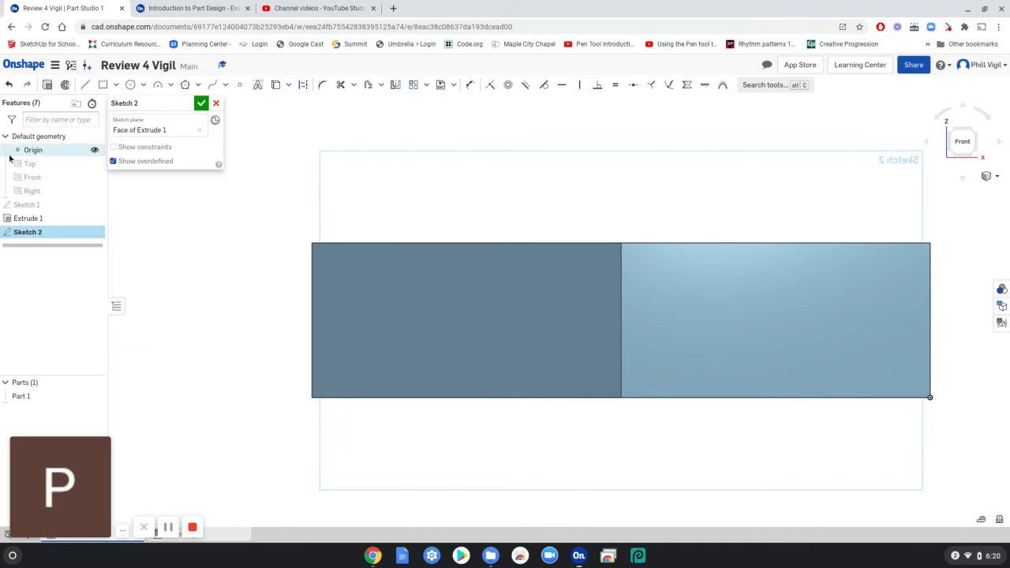
left_click(84, 85)
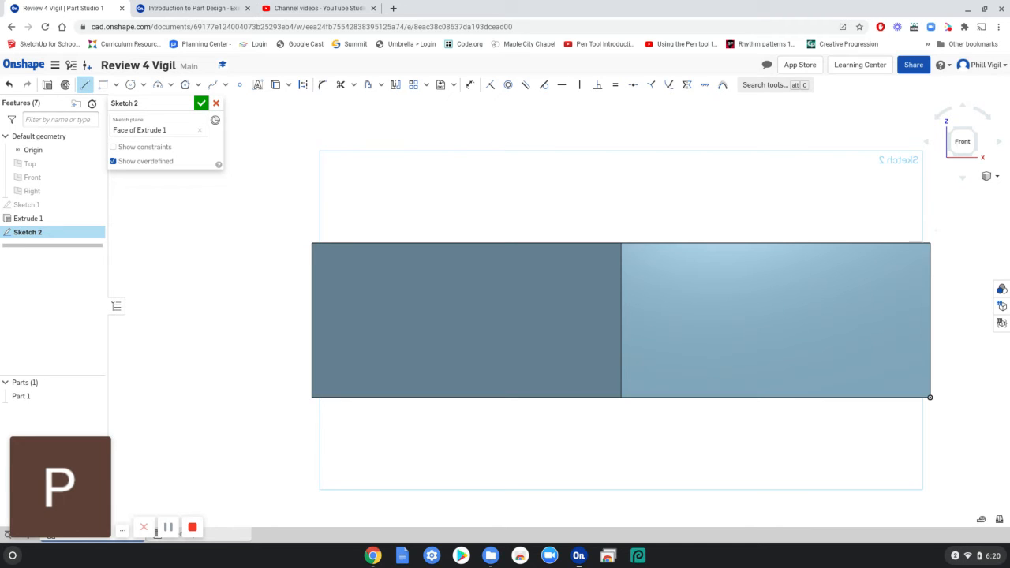
left_click(929, 243)
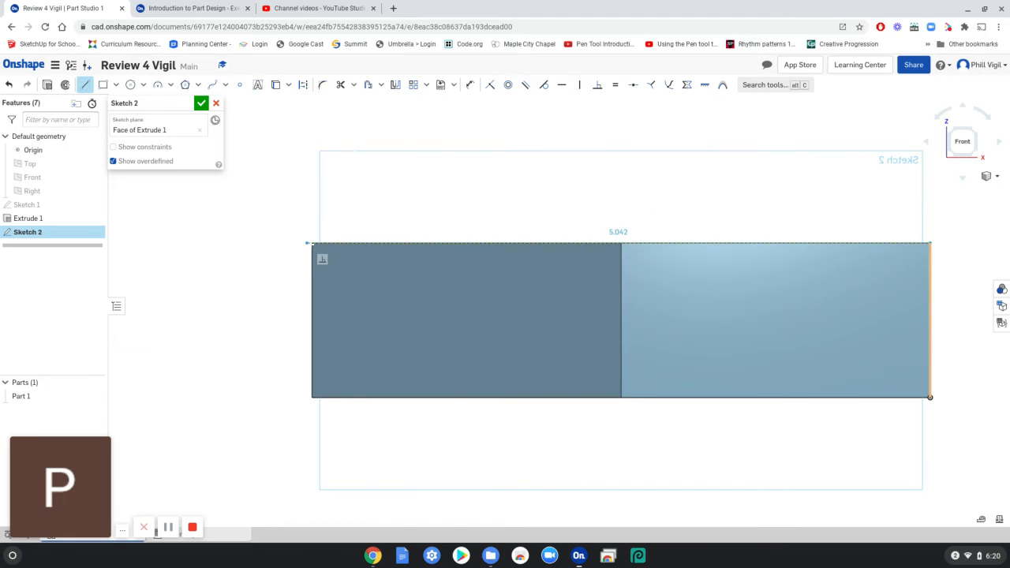
left_click(311, 243)
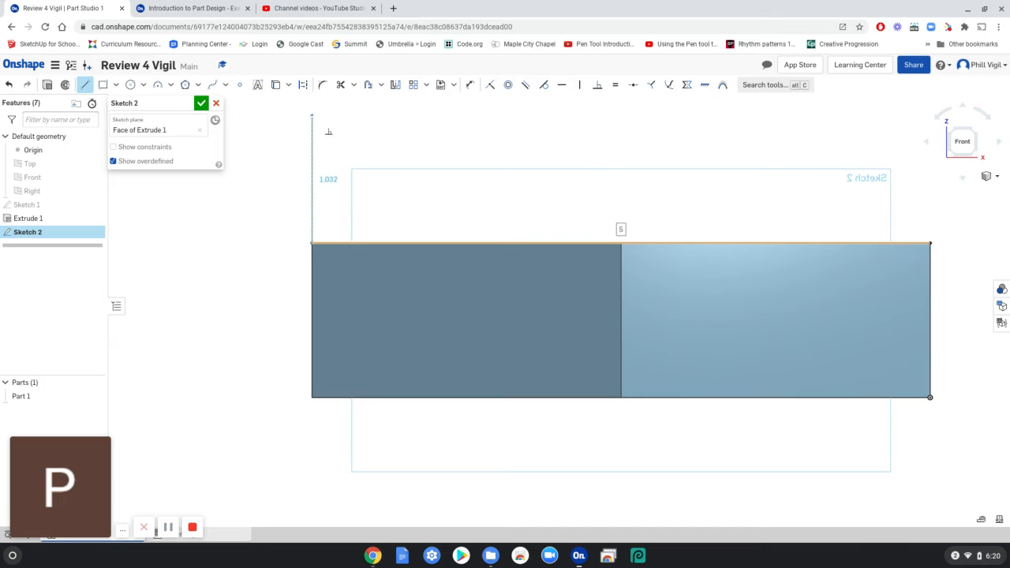
- Consult exercise slide 7 and close the profile with a left vertical about 0.9 in, a slanted line about 2.2 in, a top horizontal about 2.97 in and a right vertical
left_click(197, 8)
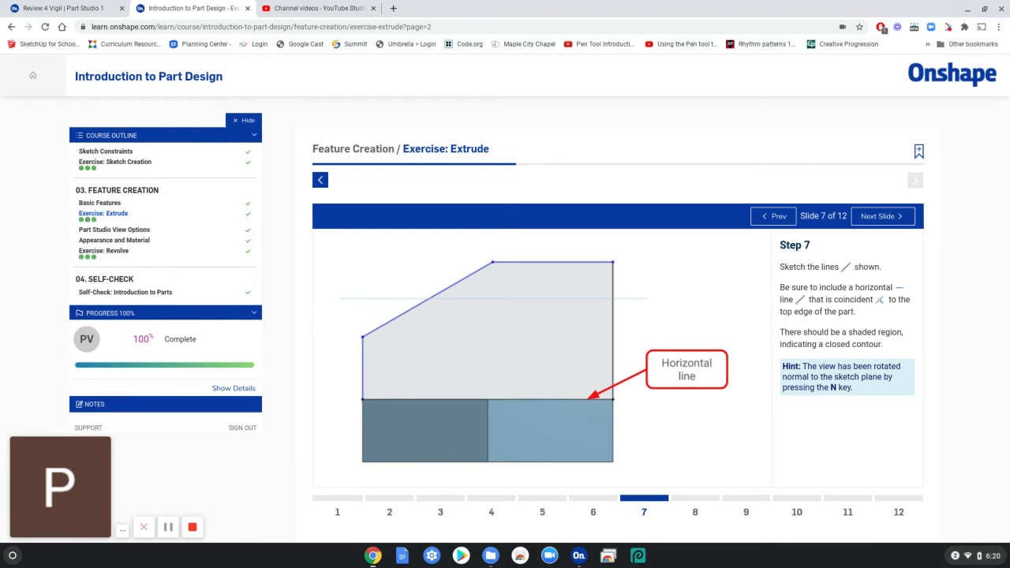
left_click(16, 14)
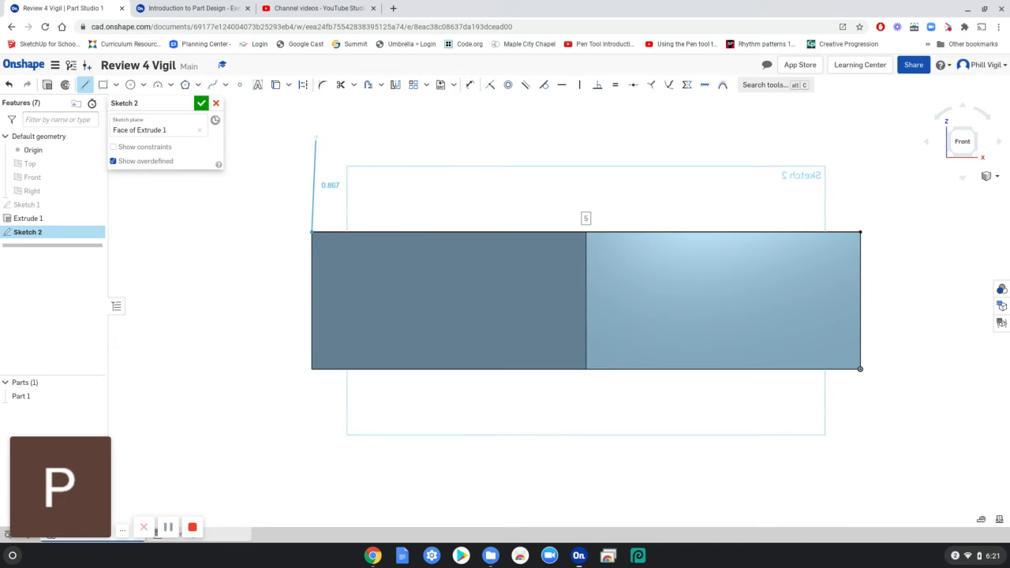
middle_click_drag(312, 144, 319, 243)
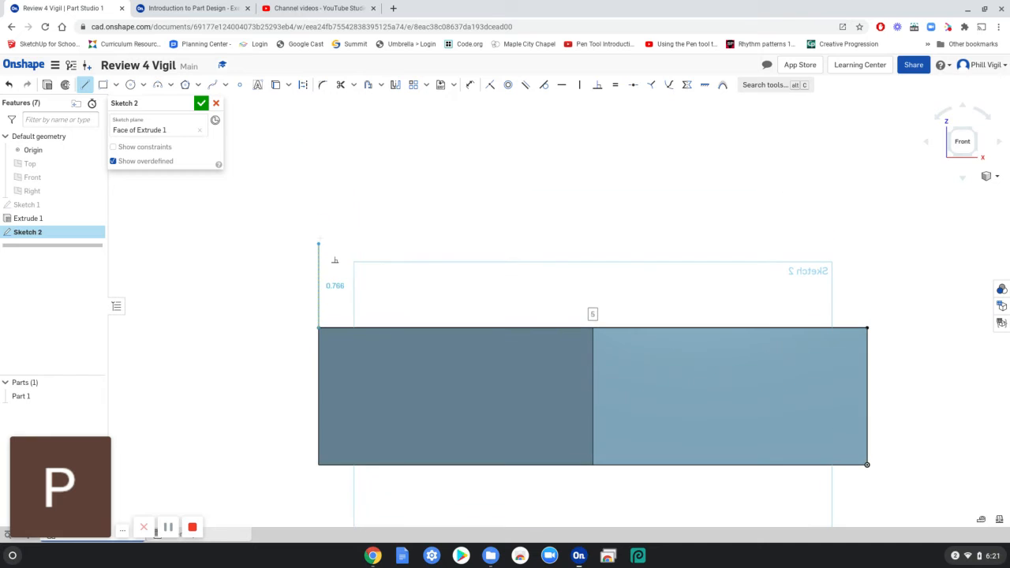
left_click(319, 229)
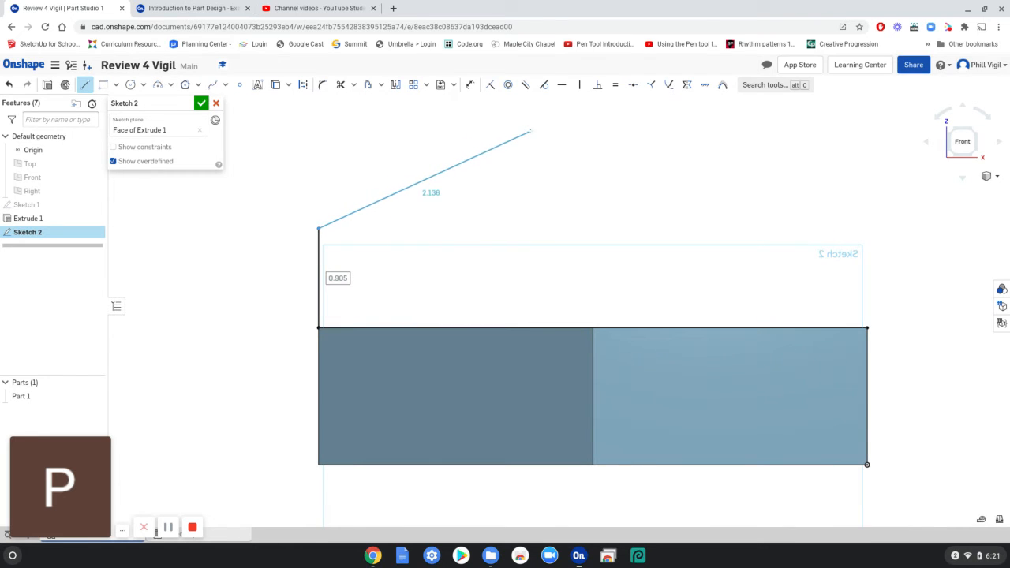
left_click(541, 129)
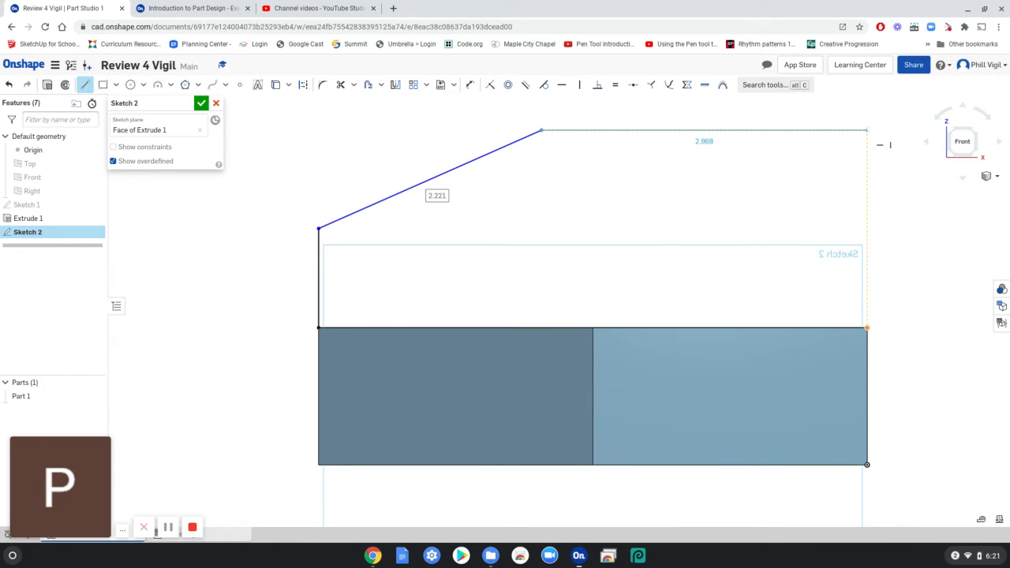
left_click(867, 129)
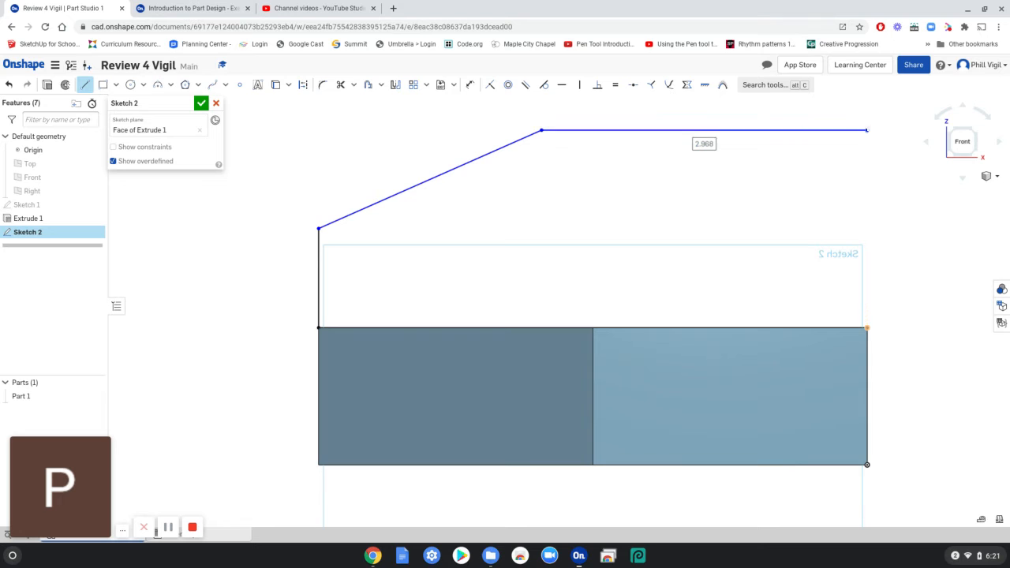
left_click(880, 340)
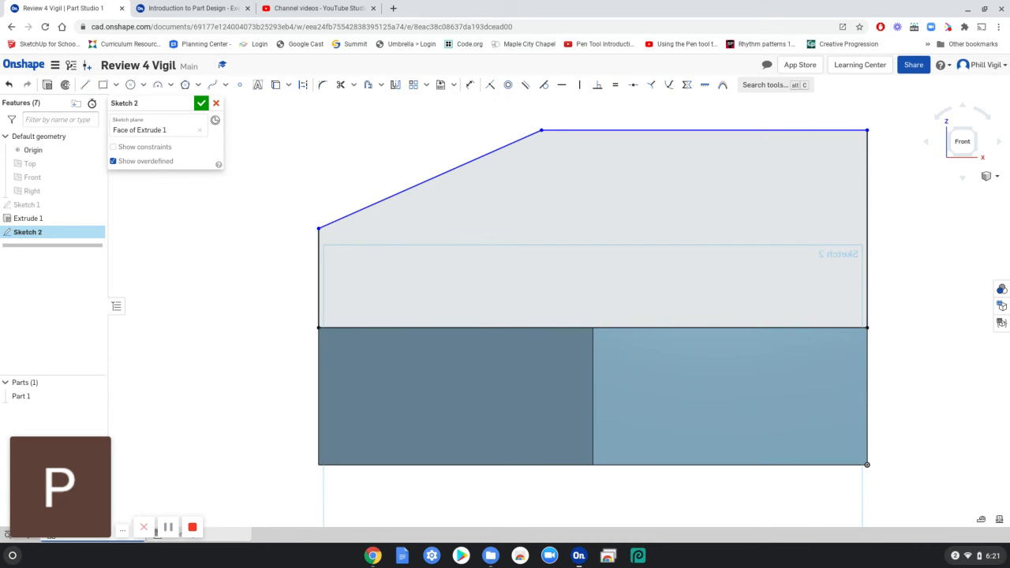
scroll(347, 155, "down", 2)
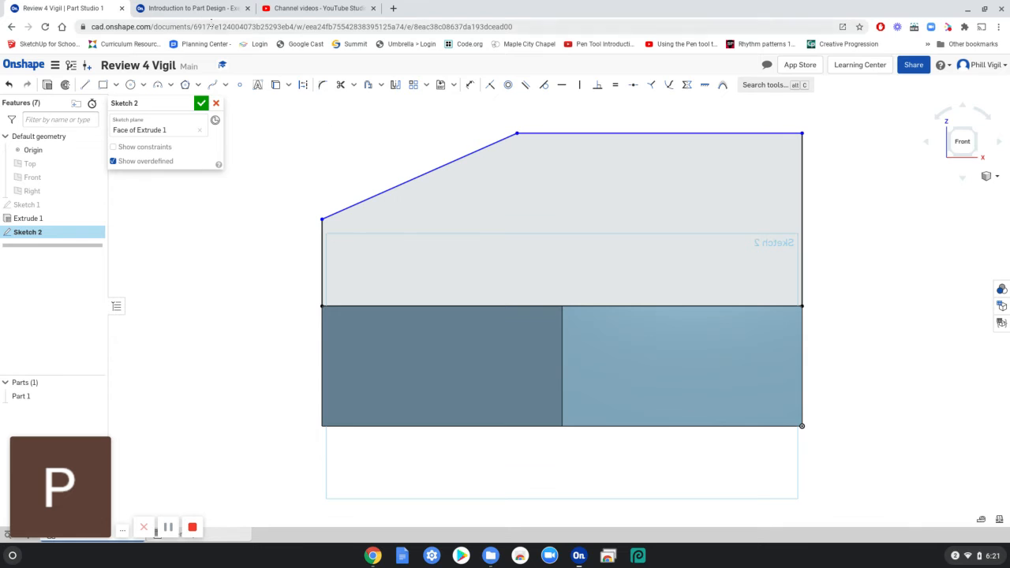
- Consult exercise slide 8 and sketch a 5 in horizontal construction line from the slanted line's lower endpoint to the right vertical line
left_click(189, 8)
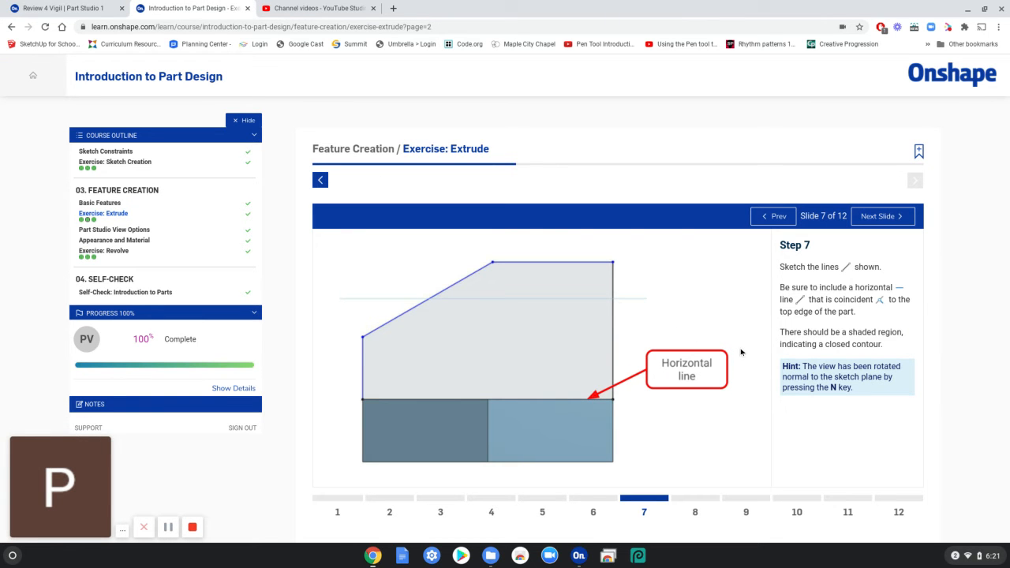
left_click(876, 218)
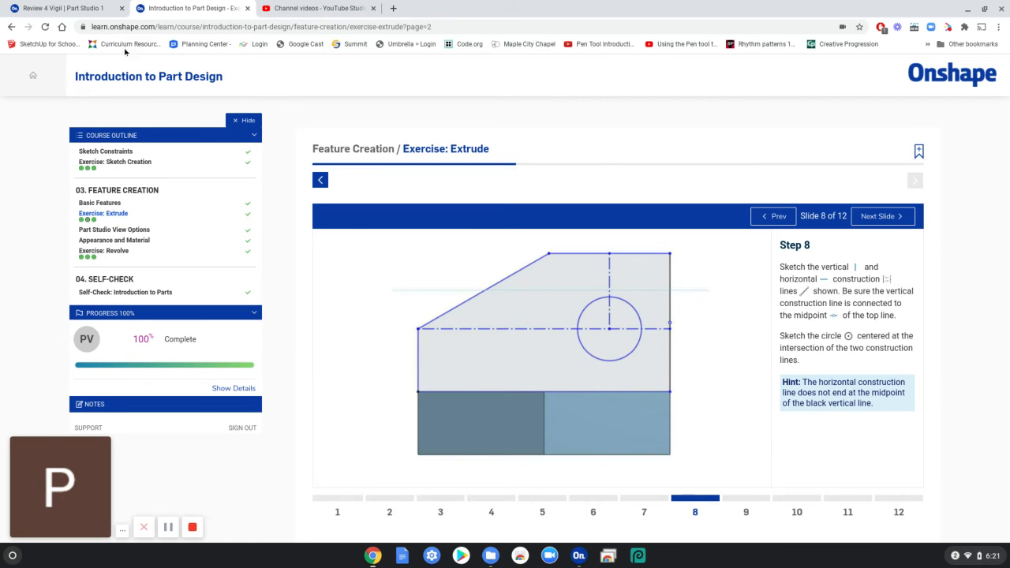
left_click(83, 11)
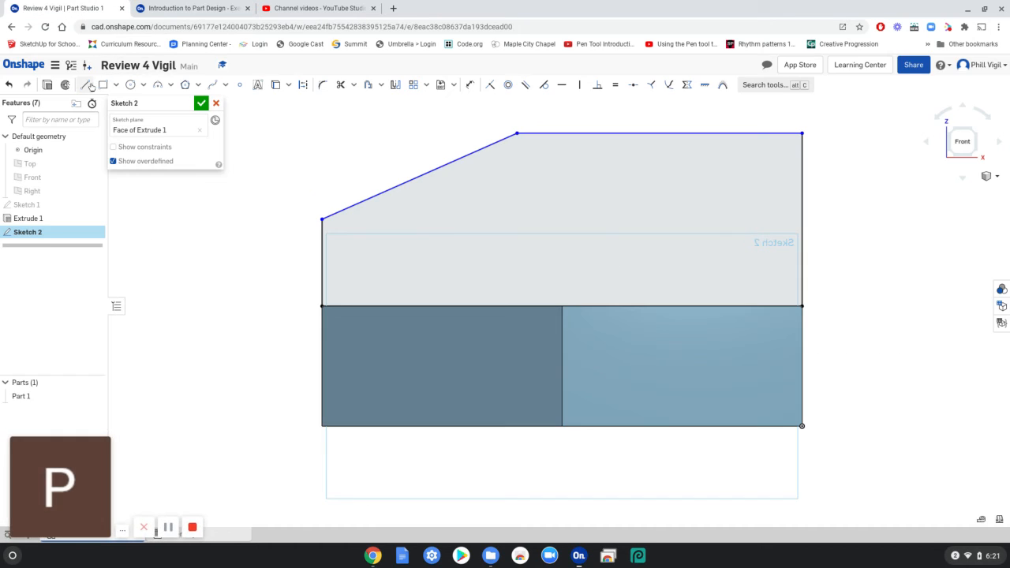
left_click(85, 85)
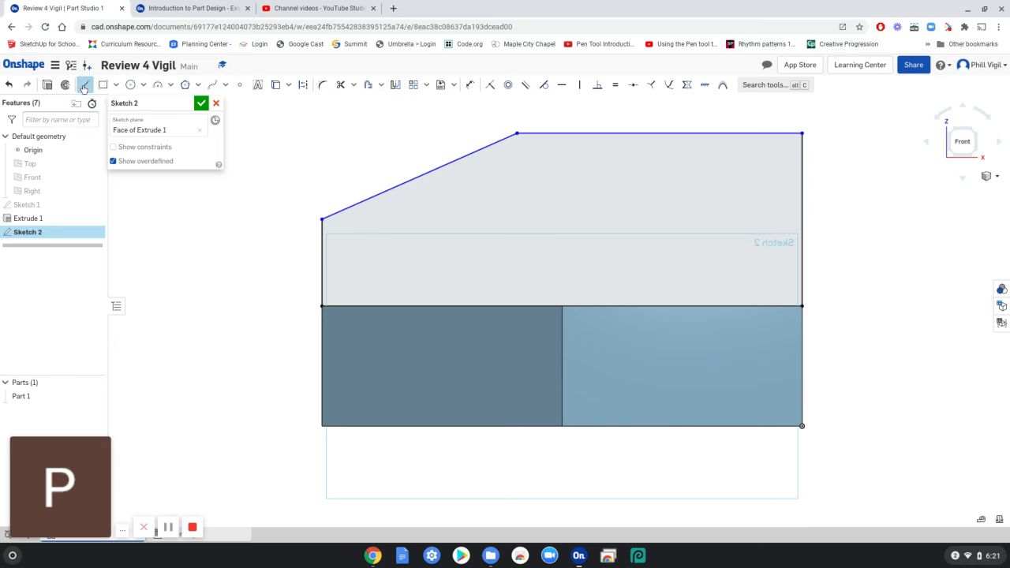
left_click(304, 85)
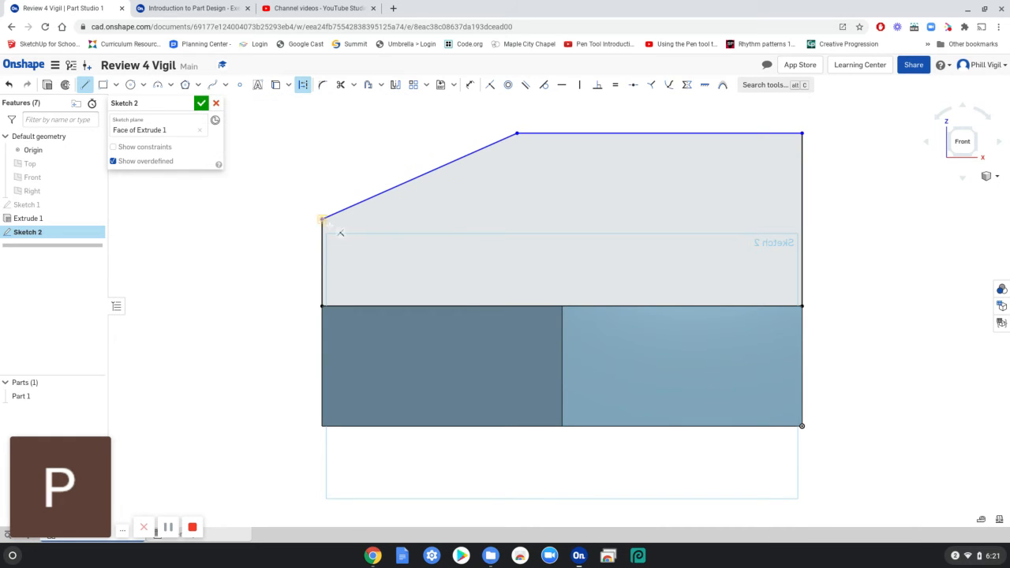
left_click(322, 218)
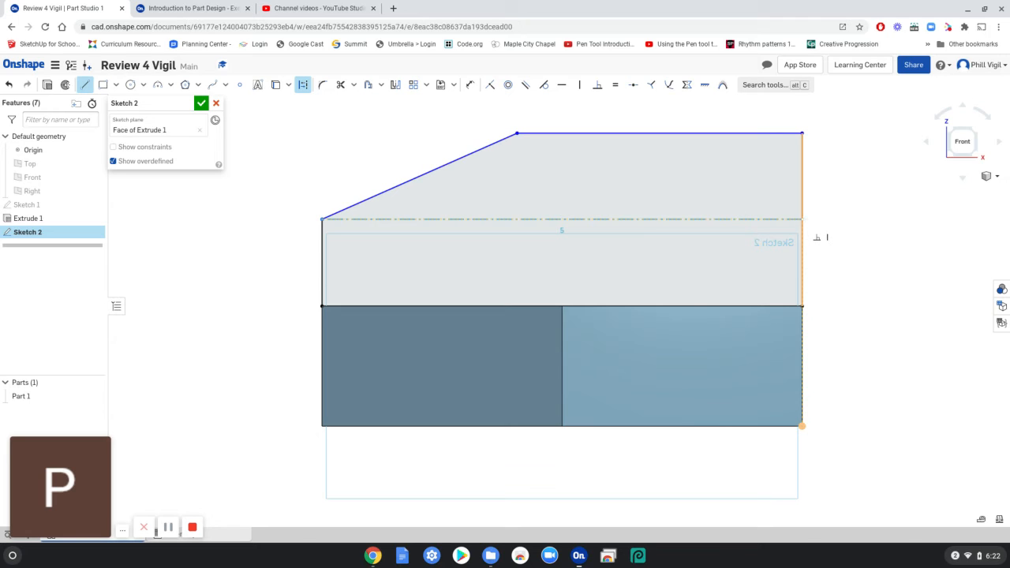
left_click(802, 218)
key("Escape")
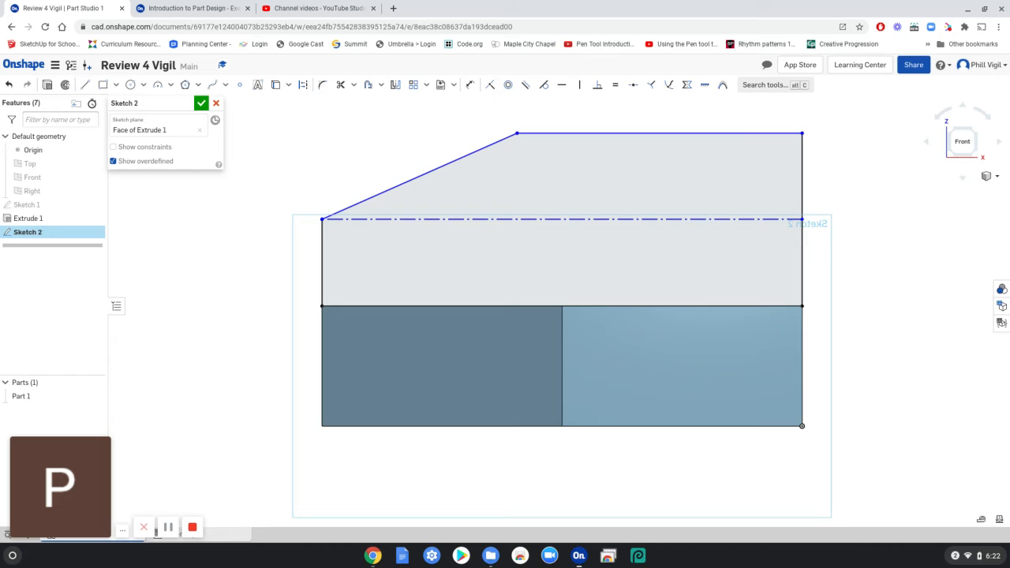
- Sketch a vertical construction line about 0.9 in long from the top line's midpoint down to the horizontal construction line
left_click(84, 84)
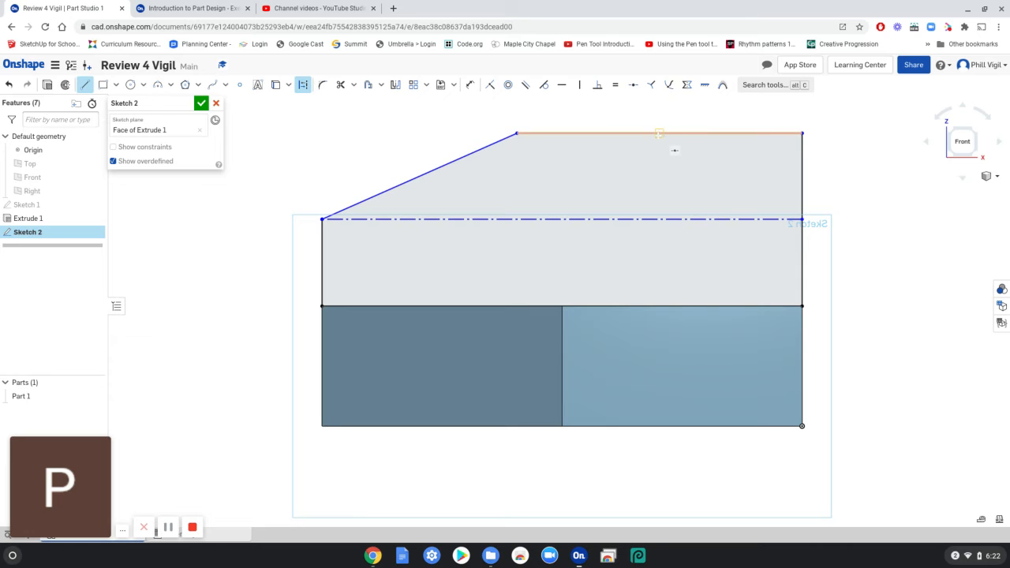
left_click(659, 133)
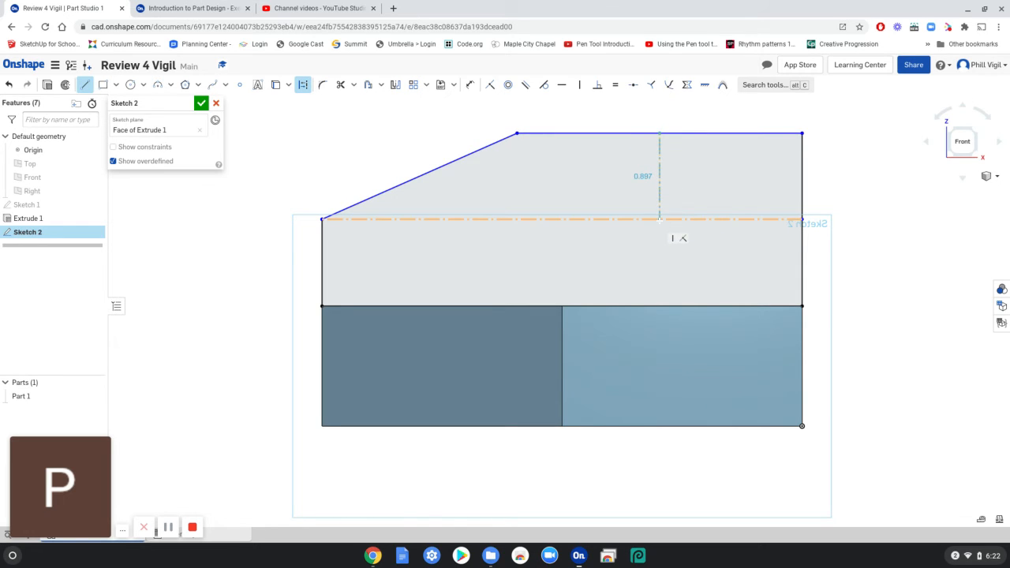
left_click(659, 219)
key("Escape")
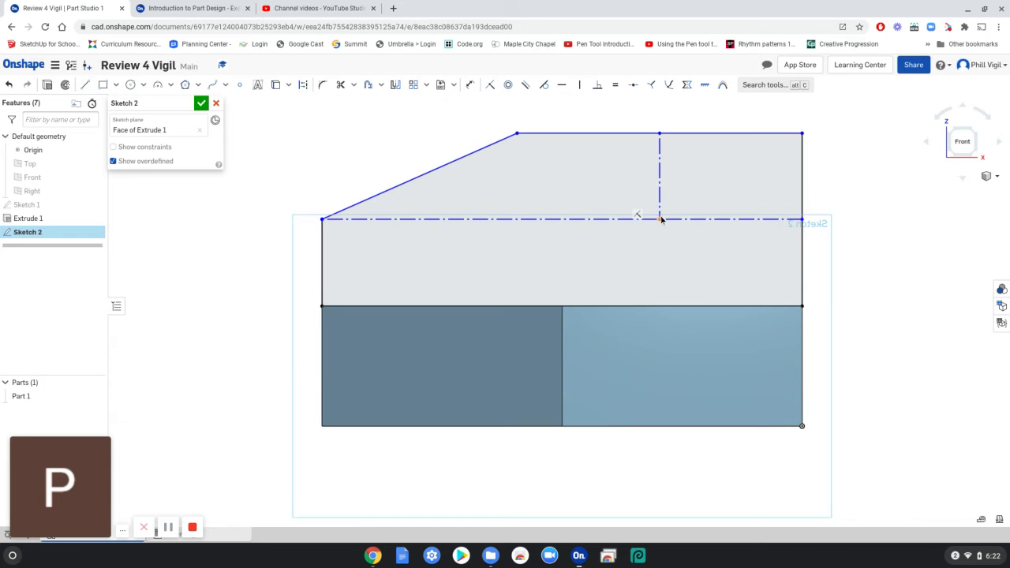
- Recheck the exercise slide and sketch a circle about 0.93 in in diameter centered where the two construction lines meet
left_click(194, 9)
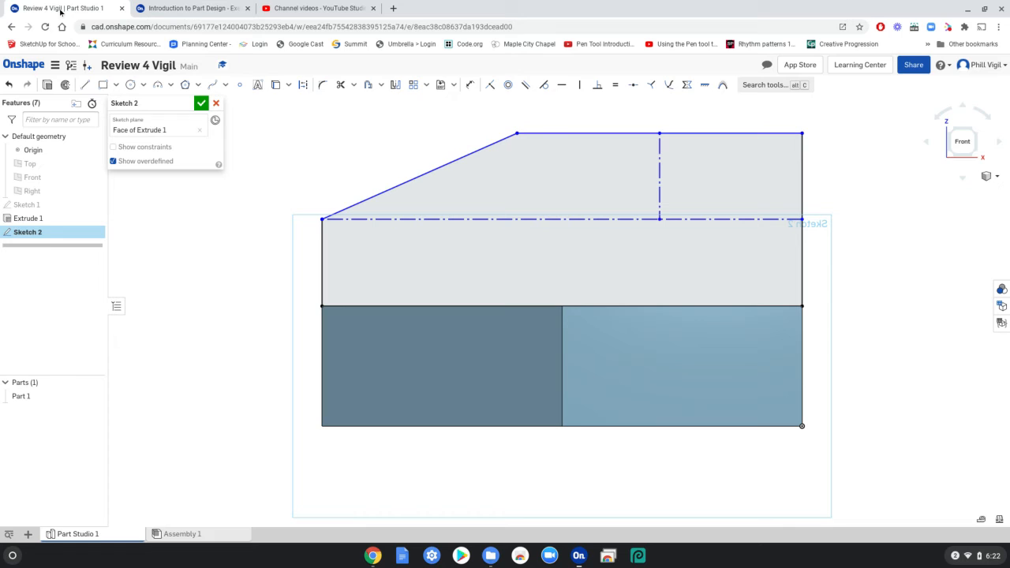
left_click(47, 7)
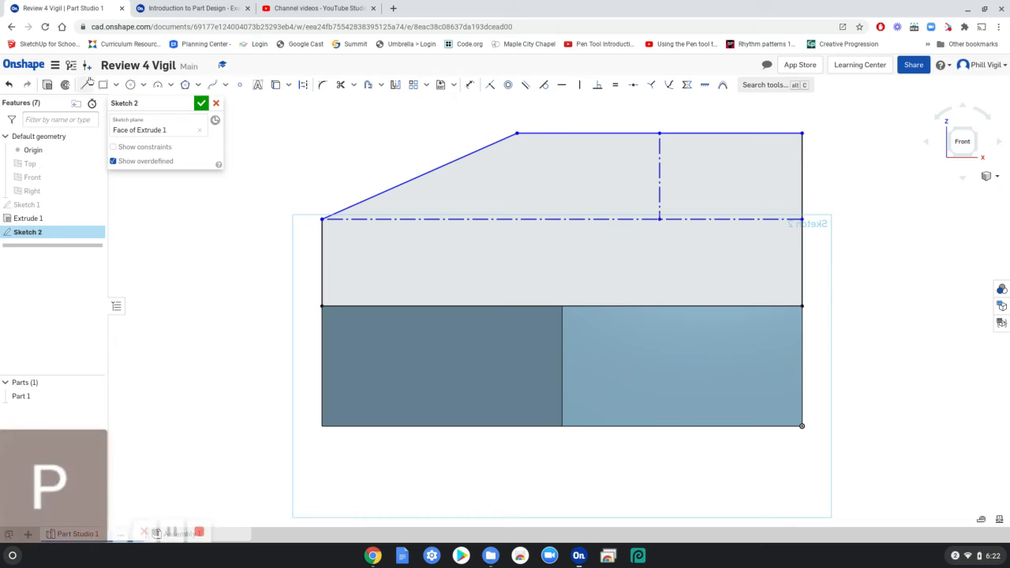
left_click(130, 85)
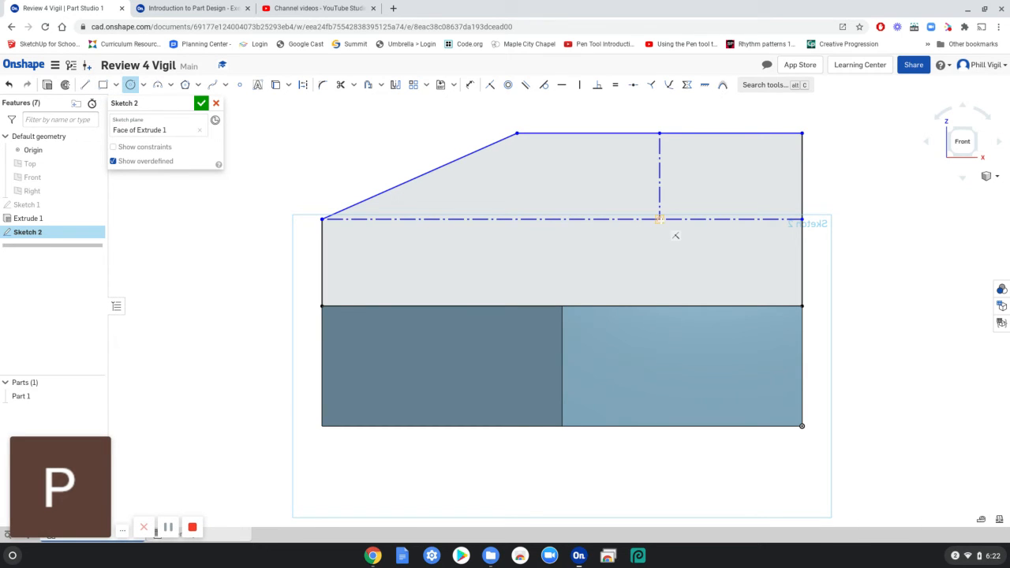
left_click(660, 219)
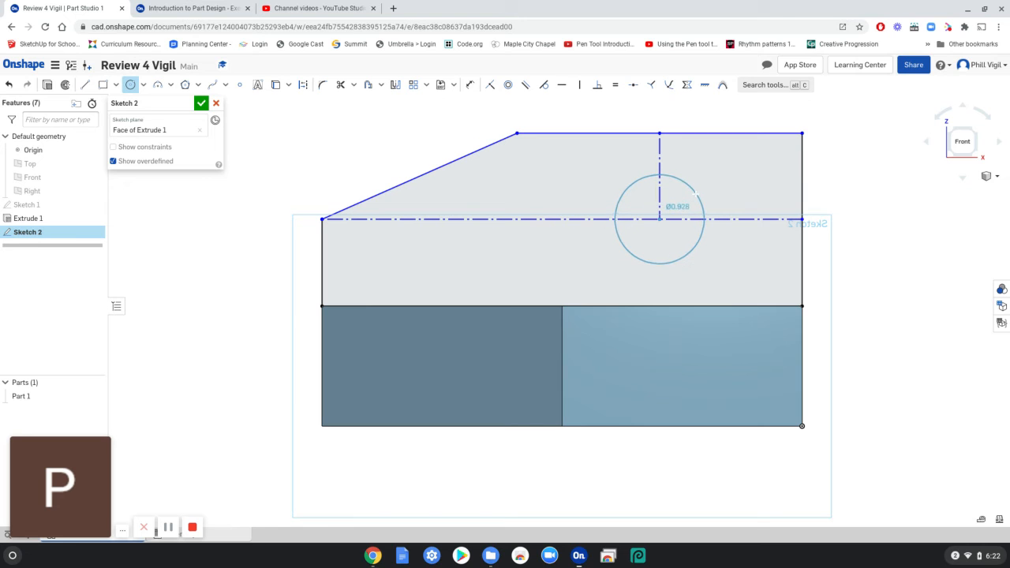
left_click(696, 191)
- Consult exercise slide 9 and turn on the display of constraints in the second sketch
key("ctrl+Tab")
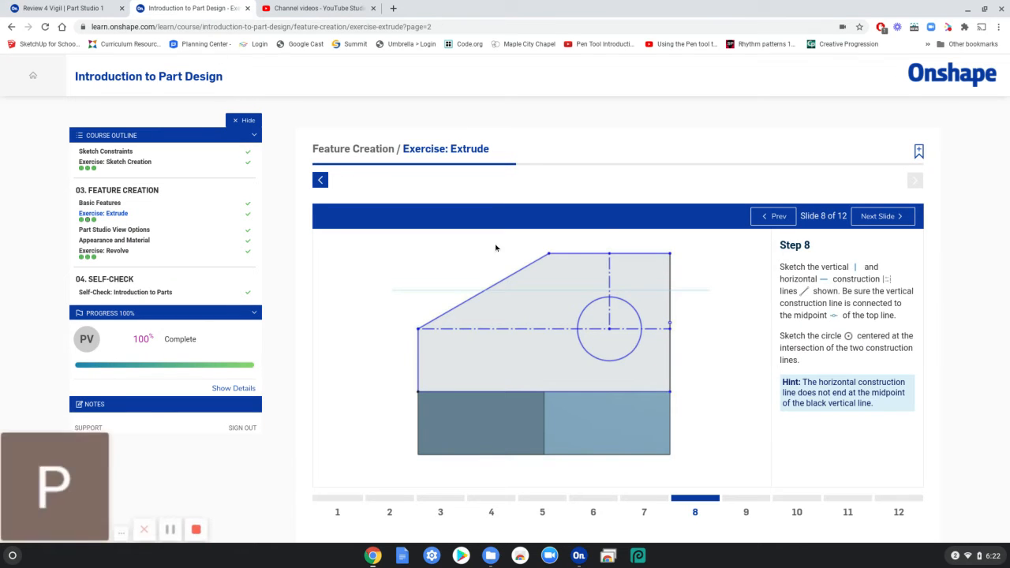
left_click(874, 222)
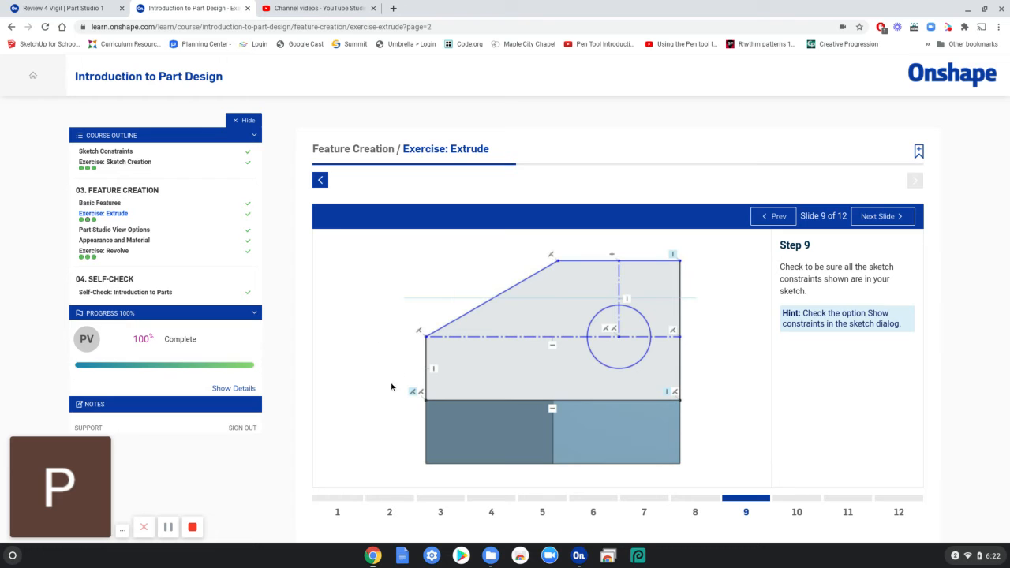
left_click(93, 12)
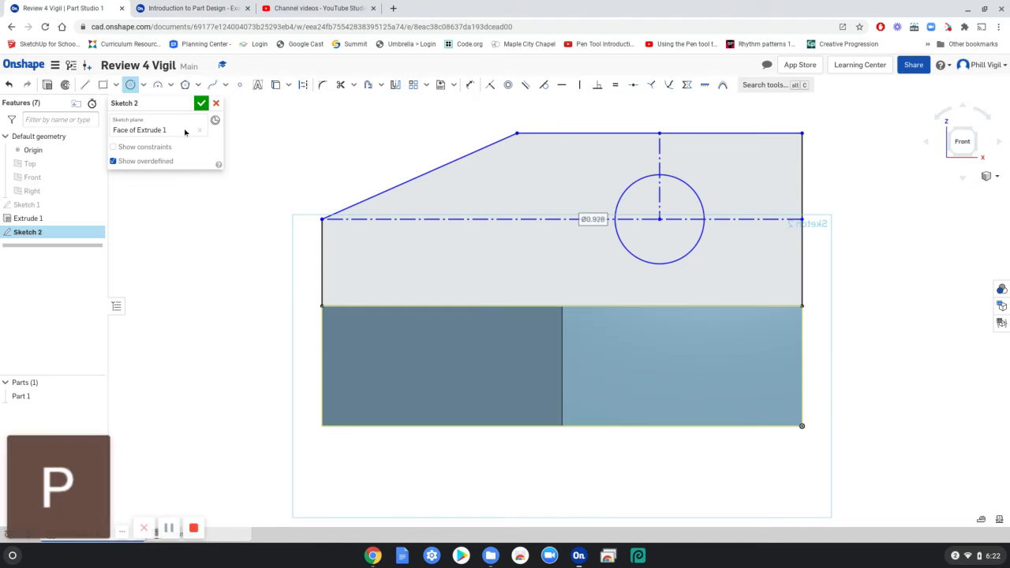
left_click(113, 148)
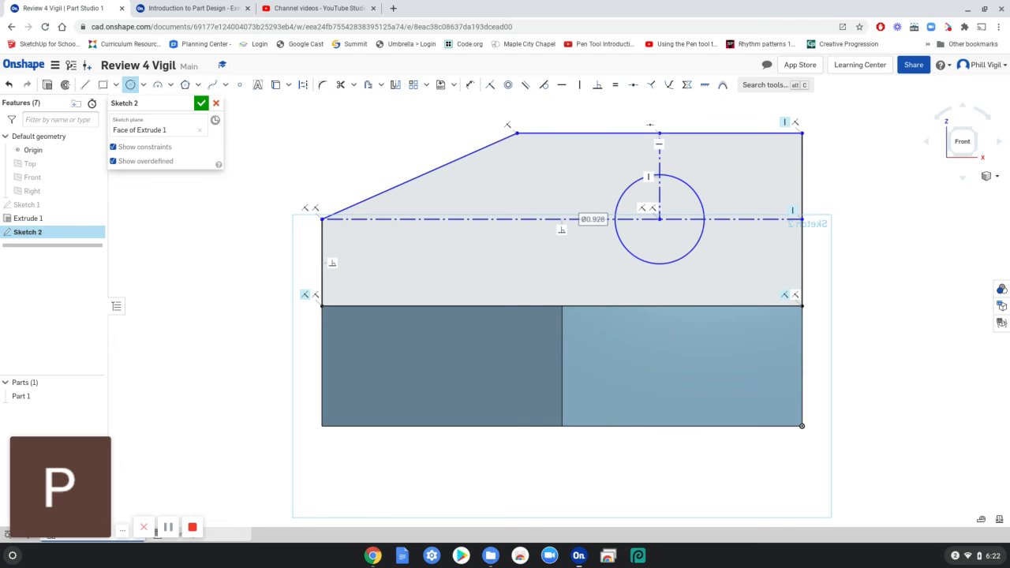
- Compare the constraints with slide 9, consult slide 10, and dimension the slanted line's lower endpoint 2.5 in above the part's bottom edge
left_click(207, 8)
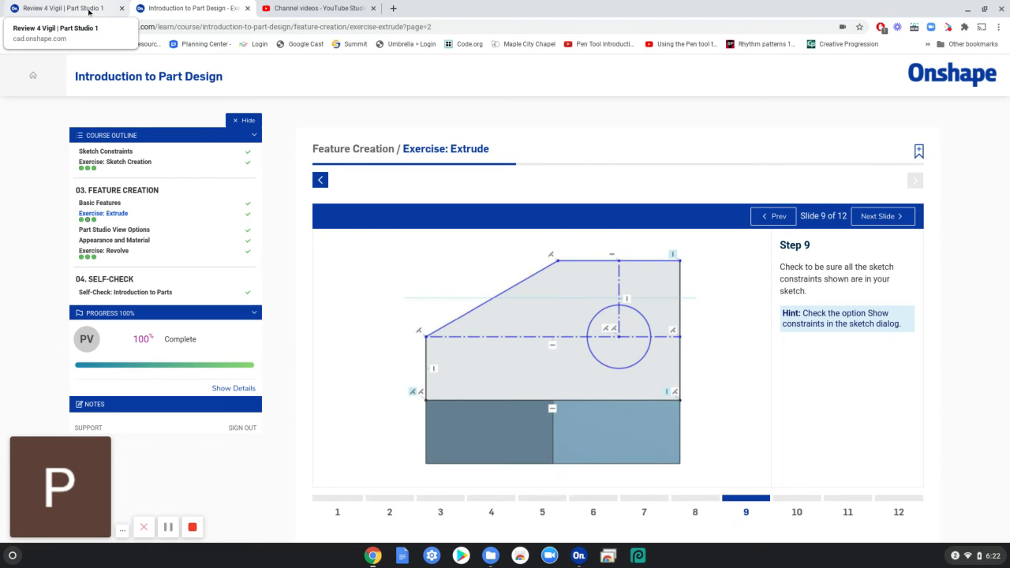
left_click(883, 219)
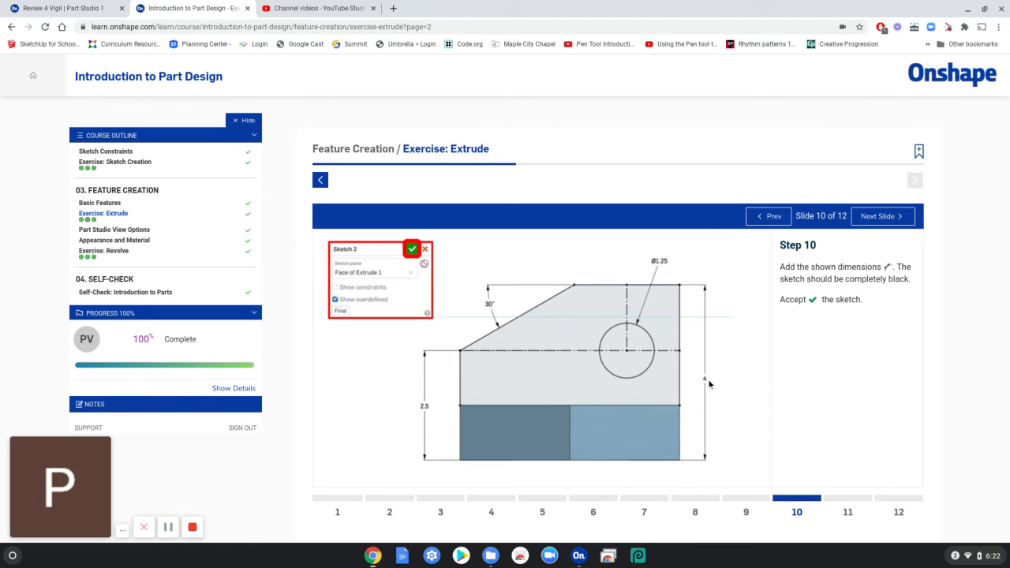
left_click(71, 10)
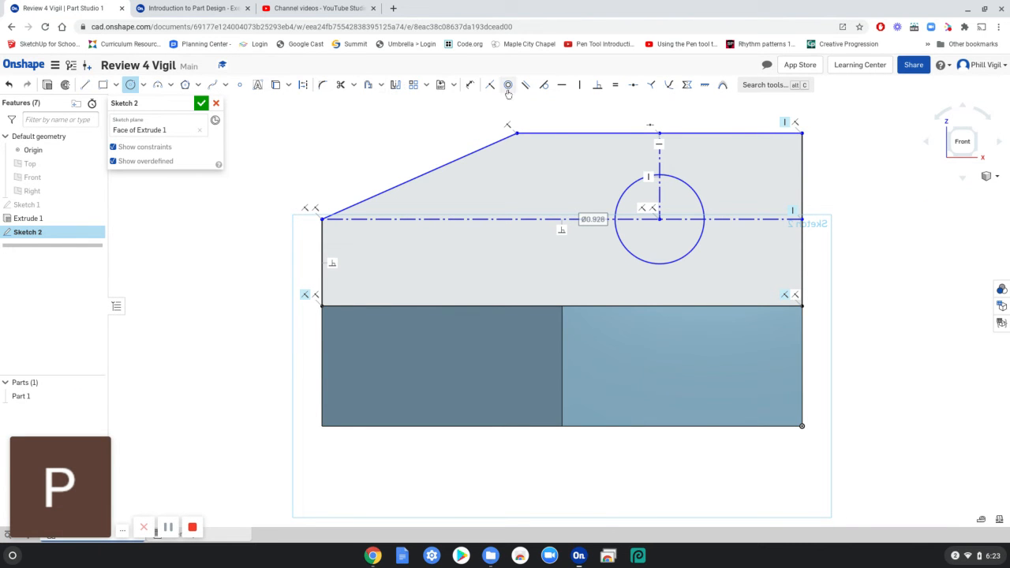
left_click(470, 84)
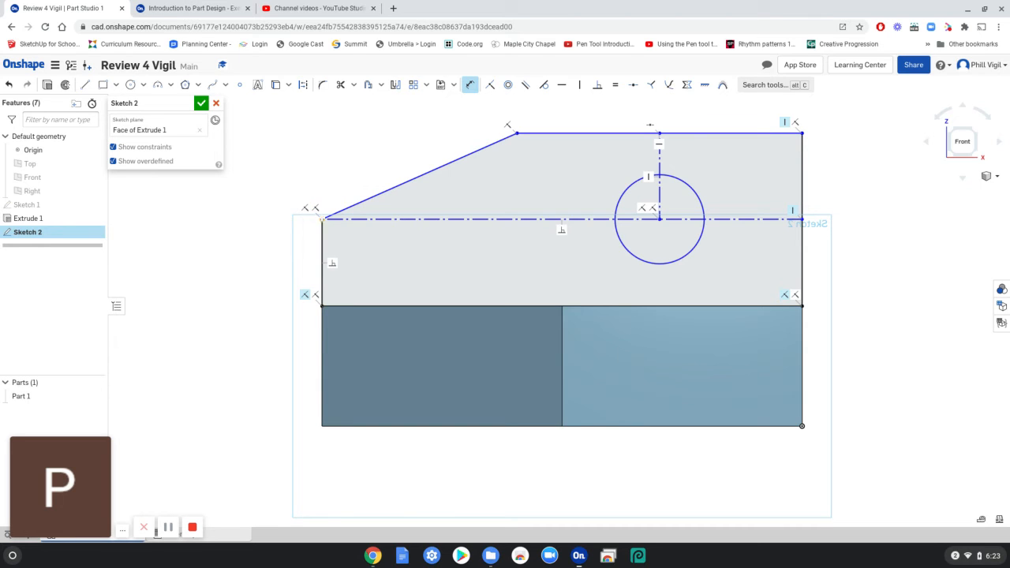
left_click(322, 218)
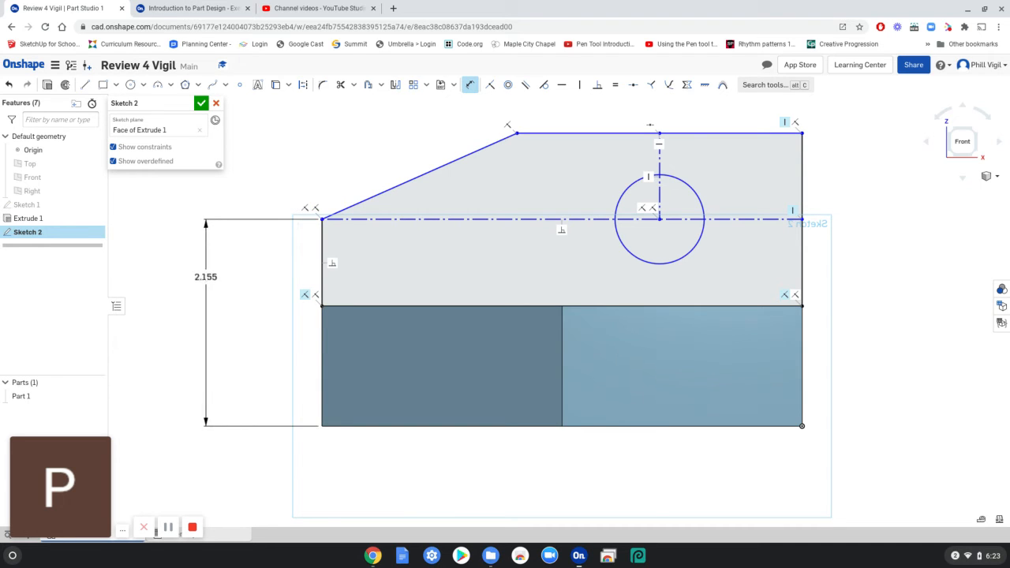
left_click(203, 309)
type("2.5")
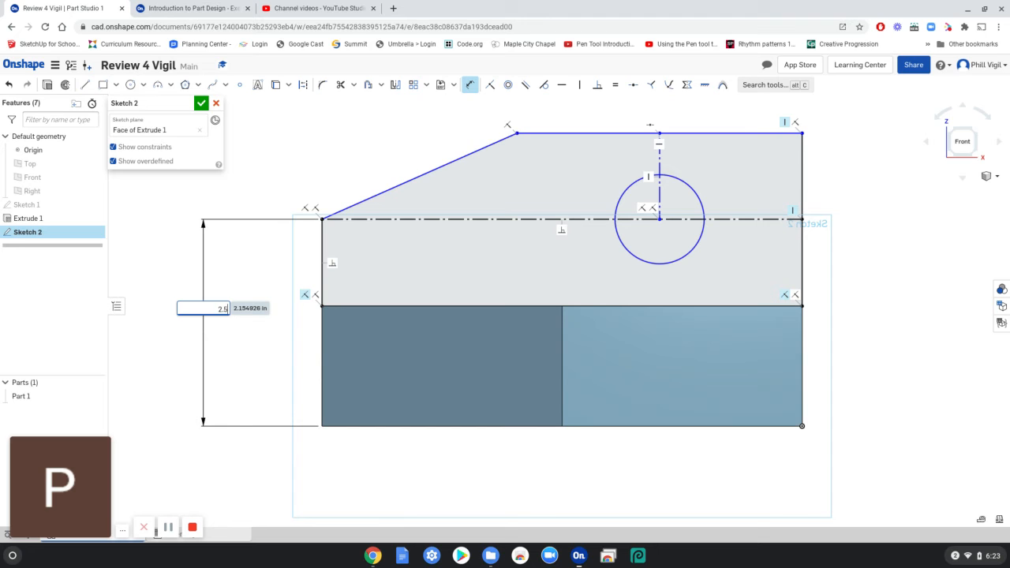
key("Return")
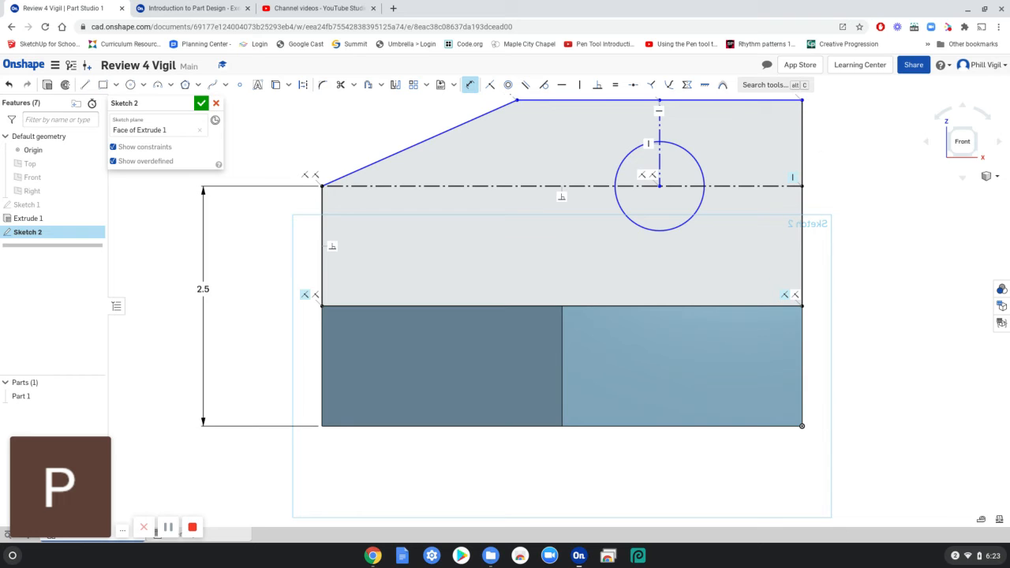
- Dimension the overall height from the part's bottom edge to the profile's top line as 4 in
left_click(876, 213)
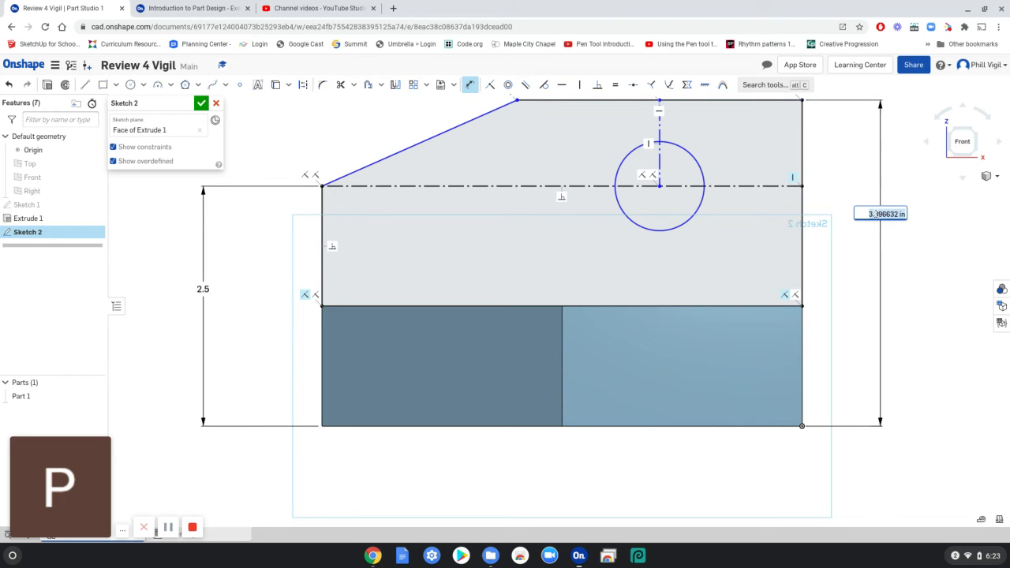
type("4")
key("Return")
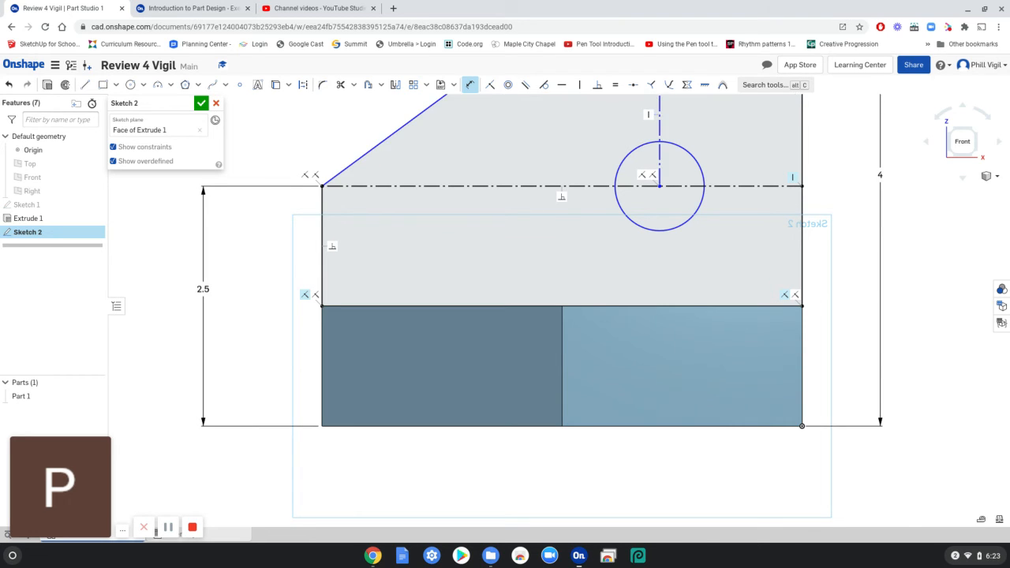
- Recheck exercise slide 10 and dimension the circle's diameter as 1.25 in
scroll(863, 222, "down", 5)
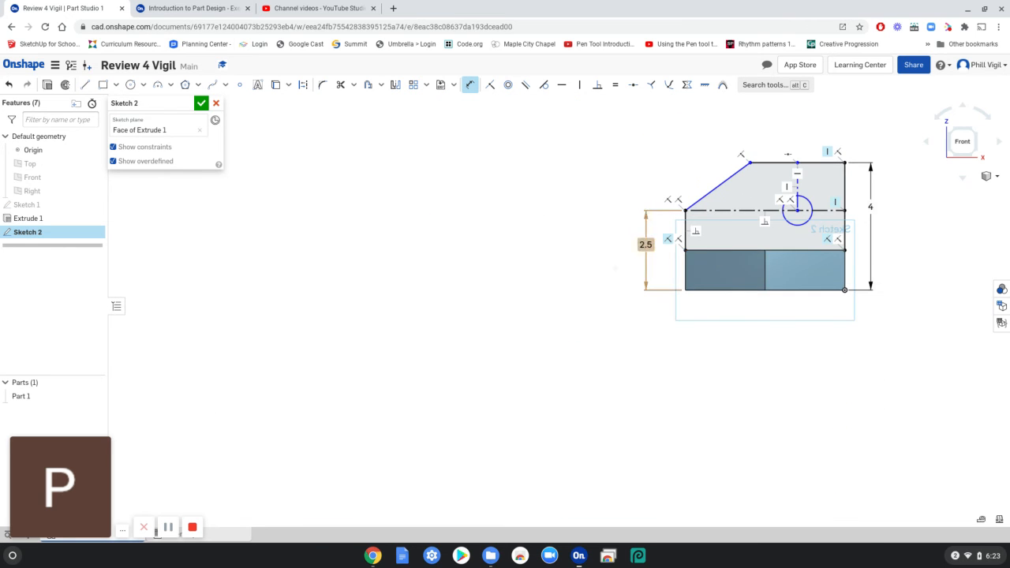
mouse_move(864, 222)
middle_mouse_down()
mouse_move(589, 322)
mouse_move(532, 310)
middle_mouse_up()
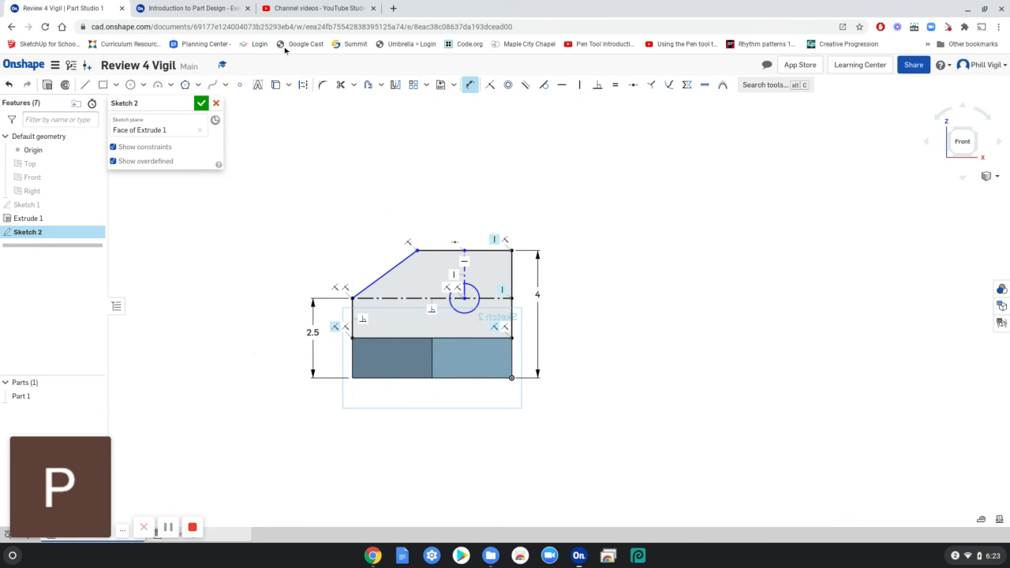
left_click(193, 8)
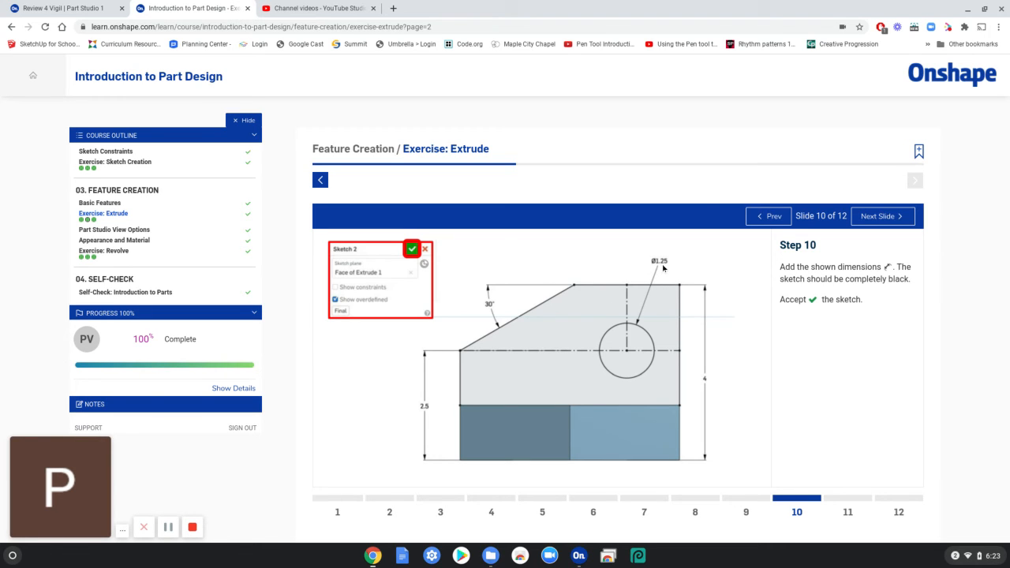
left_click(63, 8)
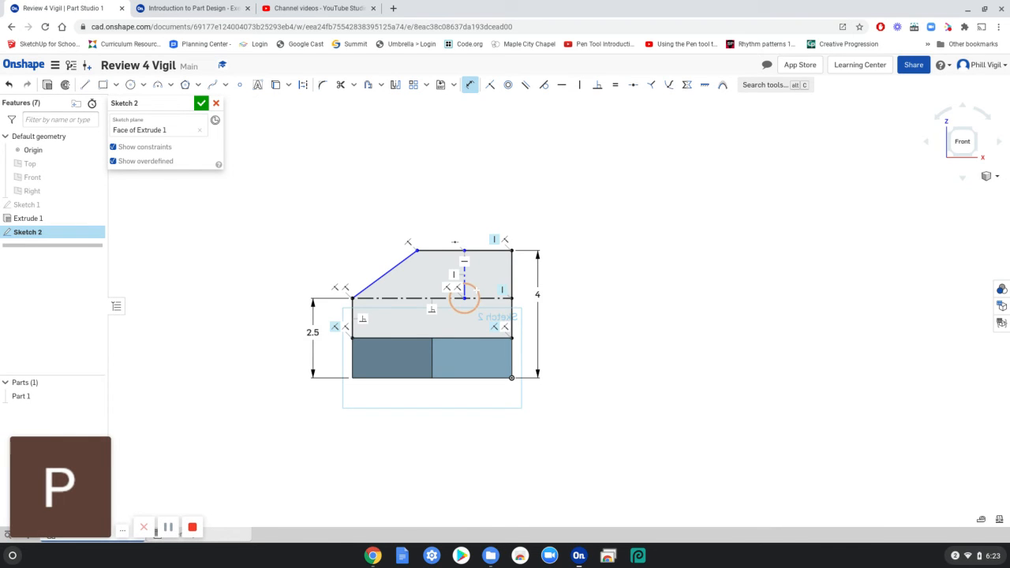
left_click(472, 308)
left_click(483, 275)
type("1")
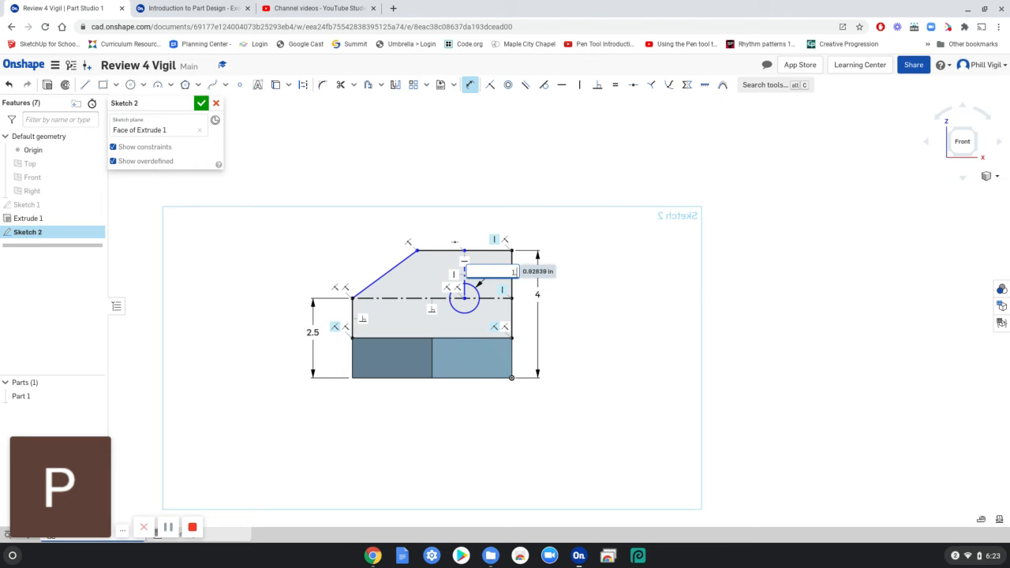
type(".25")
key("Return")
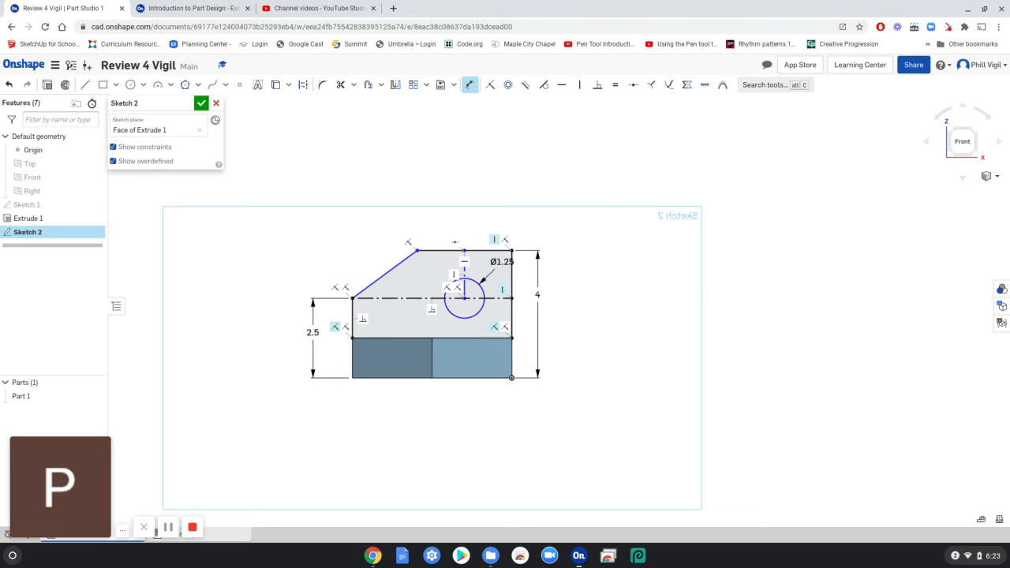
- Dimension the angle between the profile's top line and the slanted line as 30°, as shown on slide 10
left_click(201, 13)
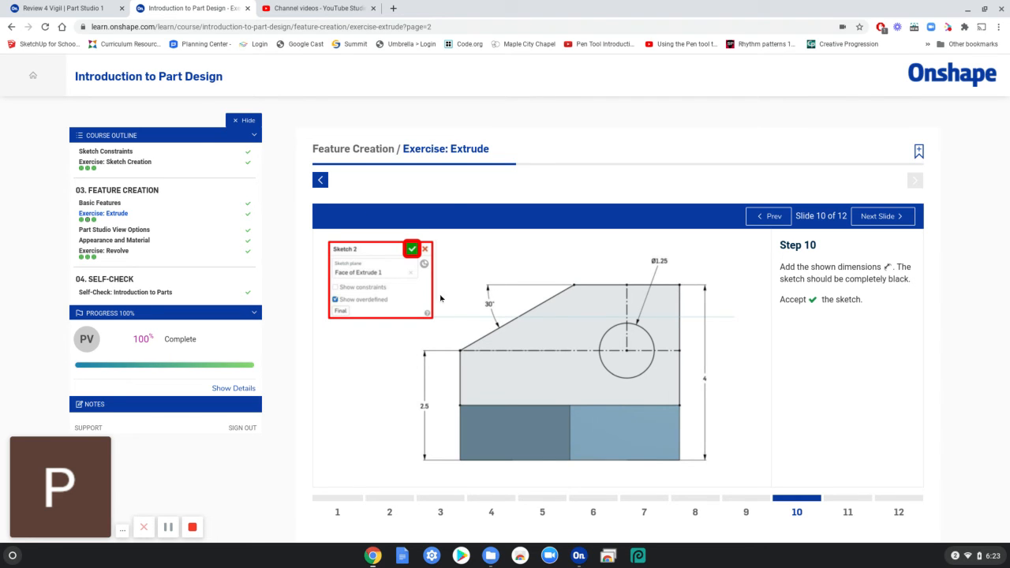
left_click(63, 8)
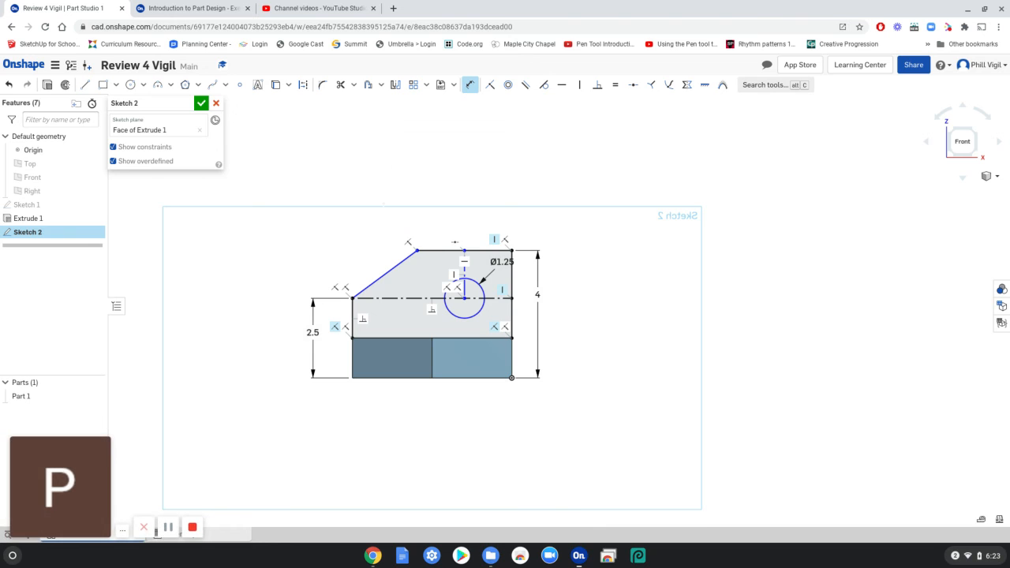
scroll(383, 207, "up", 6)
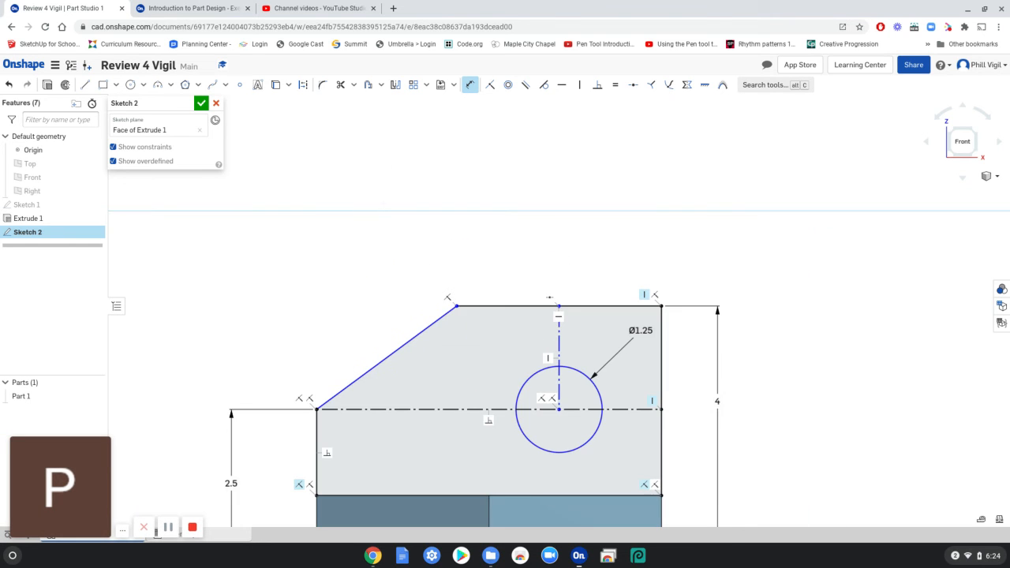
left_click(505, 305)
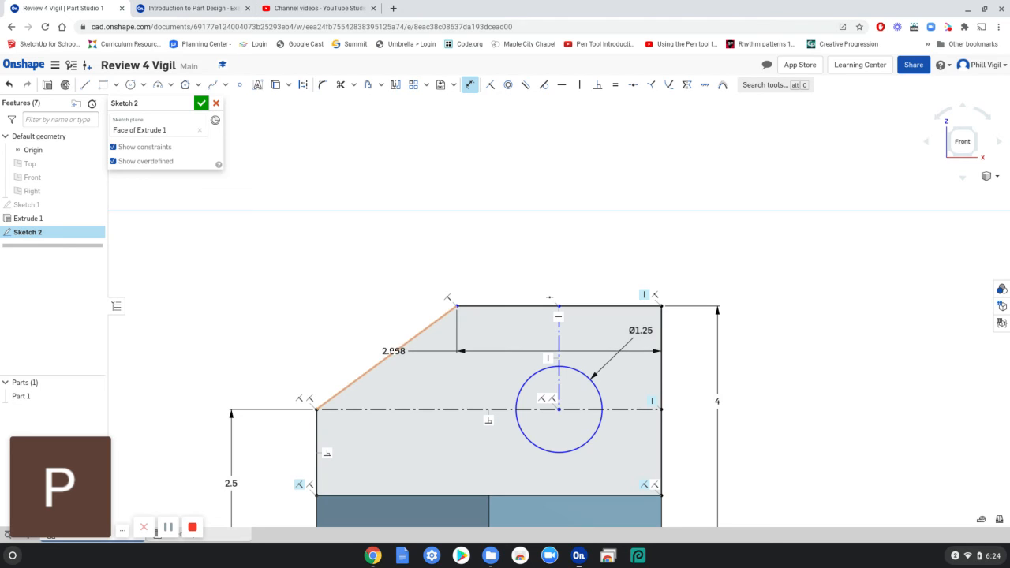
left_click(393, 351)
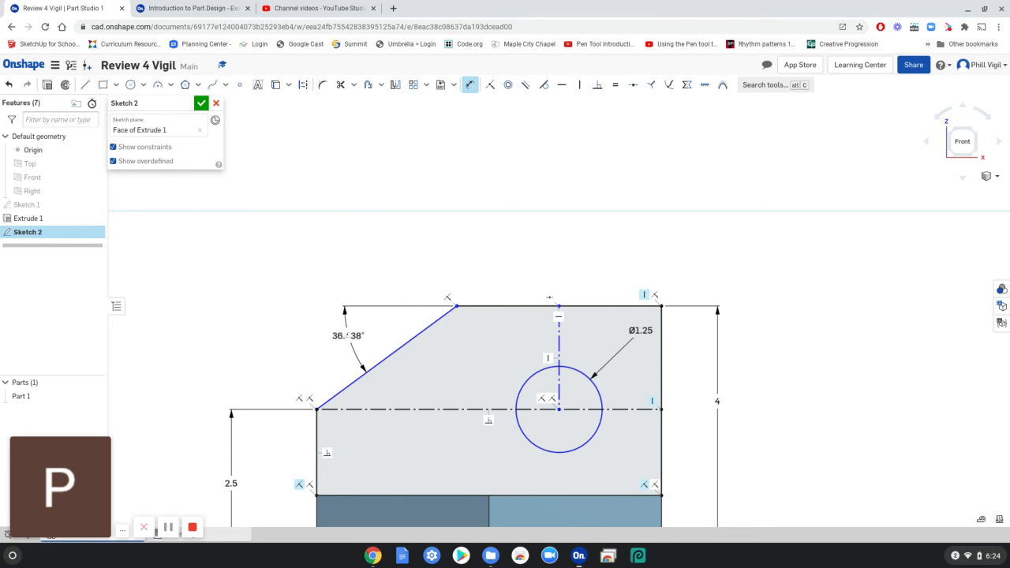
left_click(348, 336)
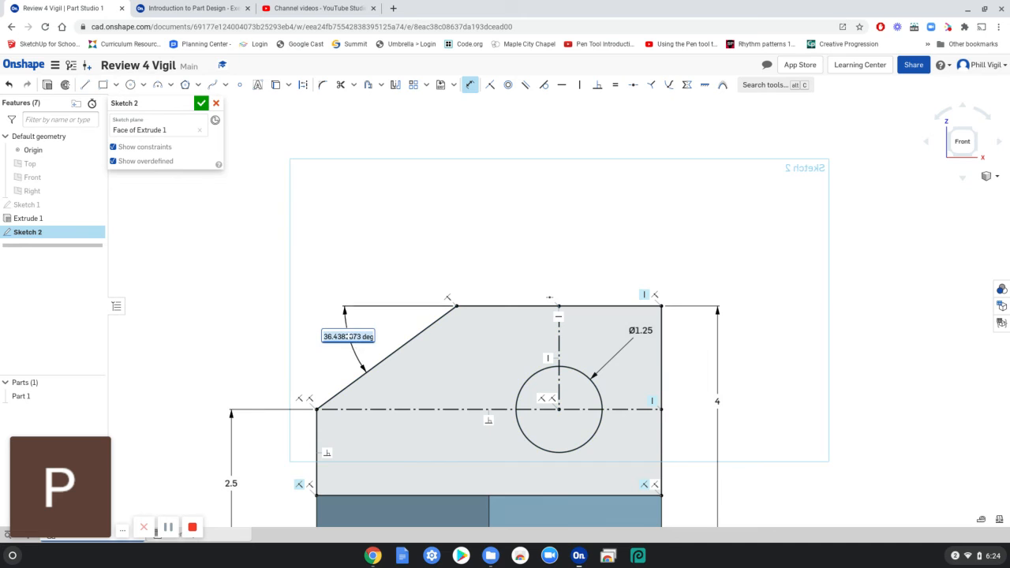
left_click(209, 8)
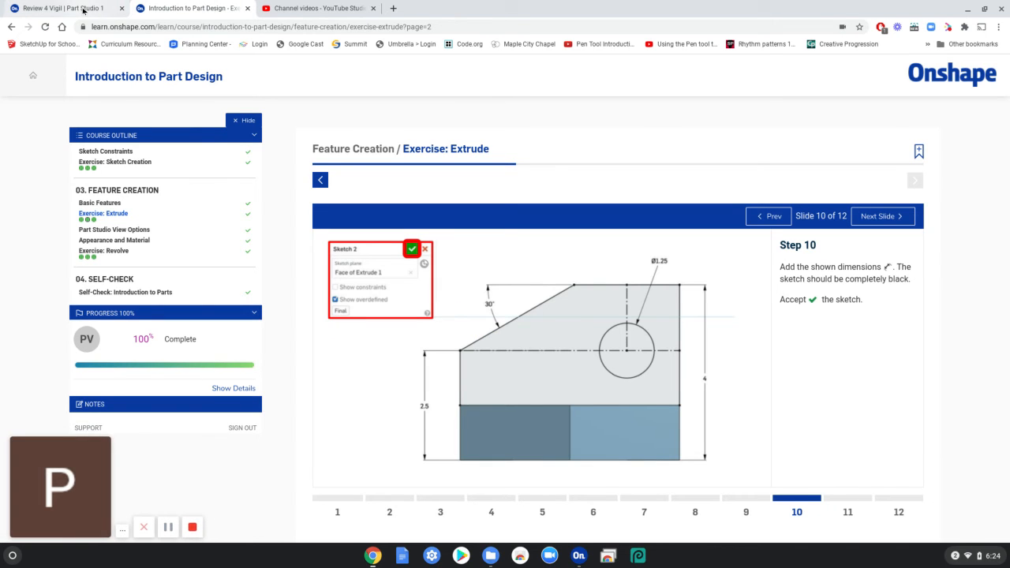
left_click(75, 8)
type("30")
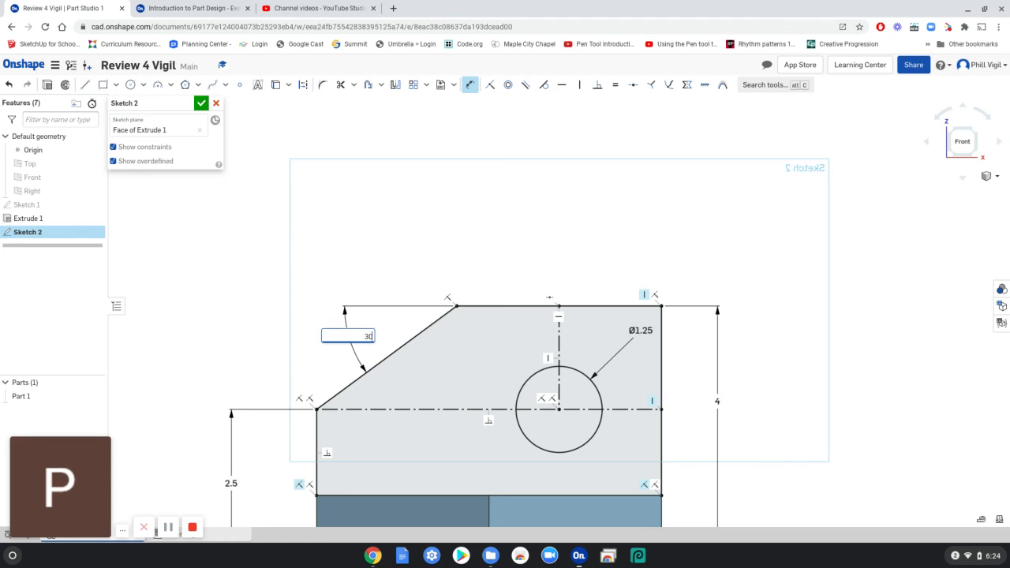
key("Return")
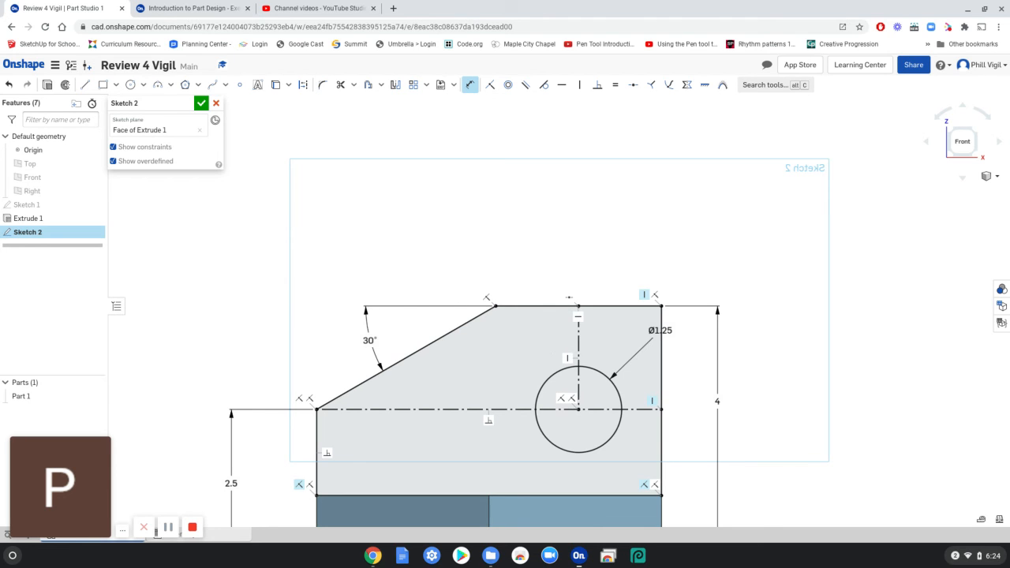
- Compare the fully dimensioned second sketch with slide 10 and accept the sketch
scroll(592, 349, "down", 3)
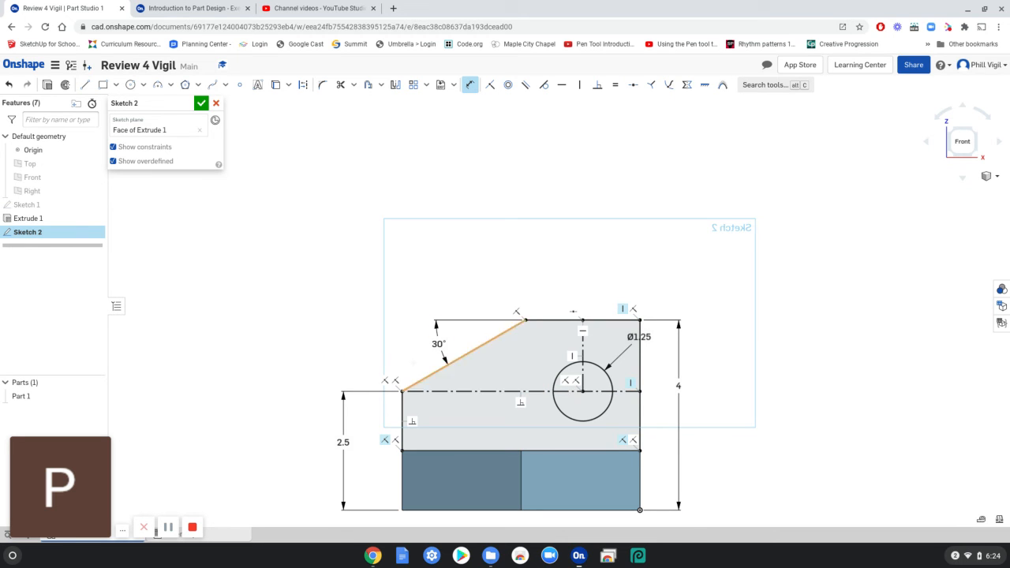
left_click(174, 9)
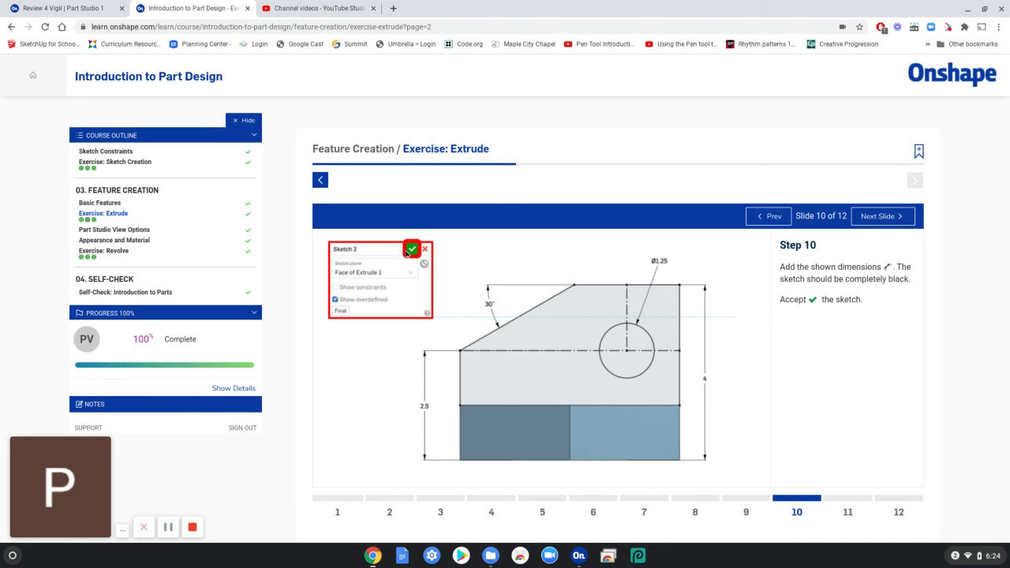
left_click(63, 8)
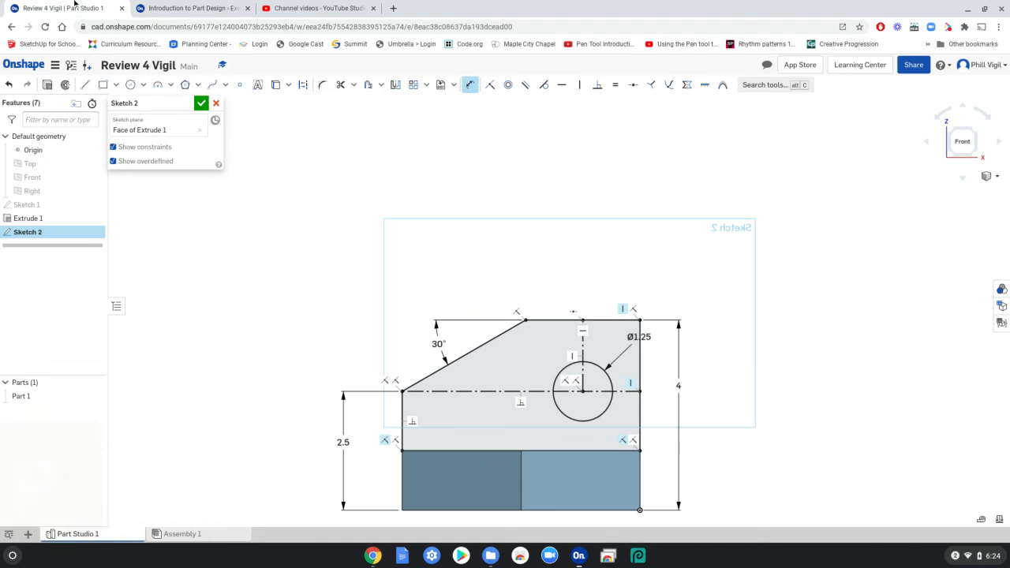
left_click(201, 103)
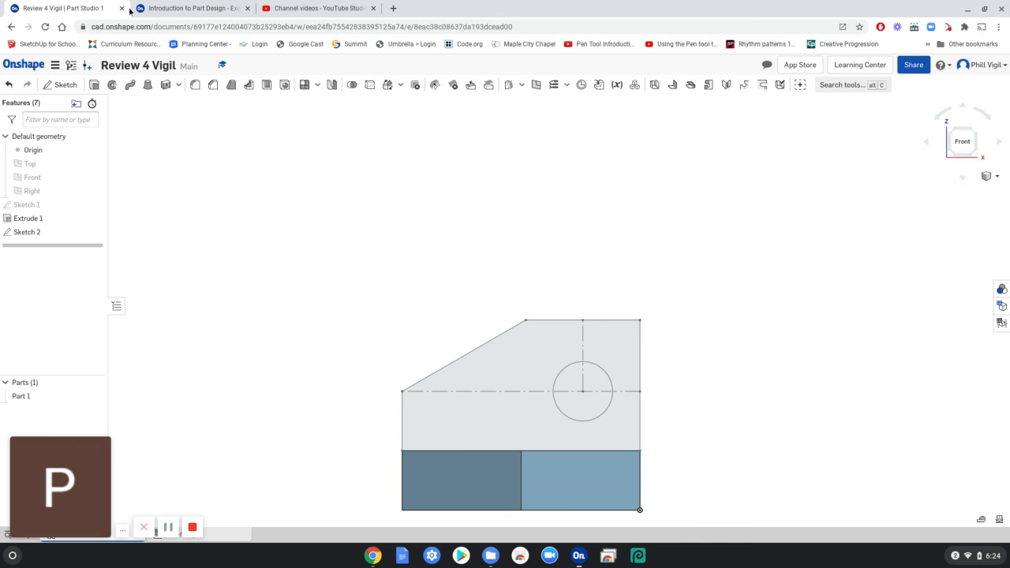
- Following slide 11, extrude the second sketch's profile around the circle 1 in toward the part's front, adding it to Part 1
left_click(133, 7)
left_click(880, 216)
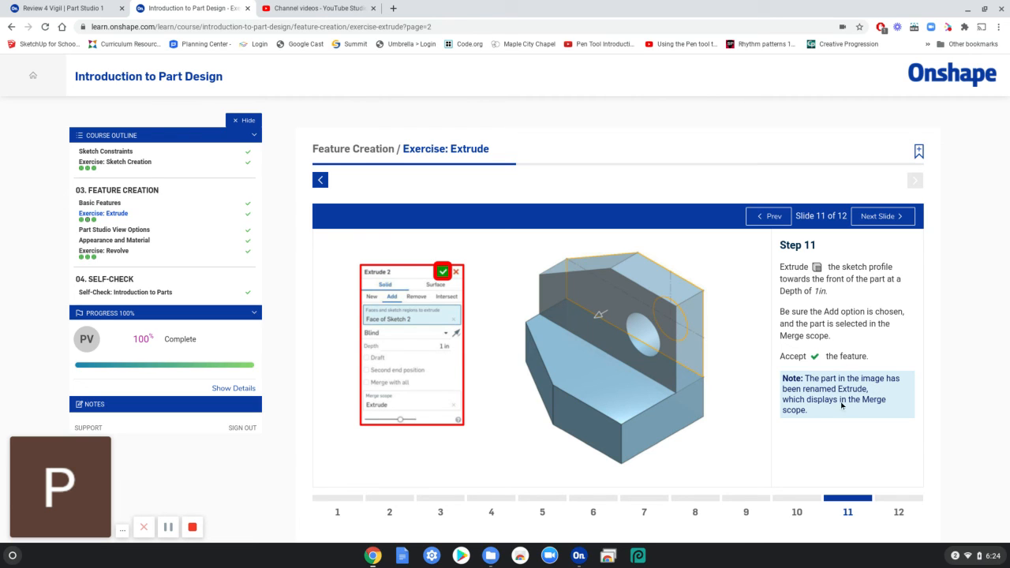
left_click(67, 8)
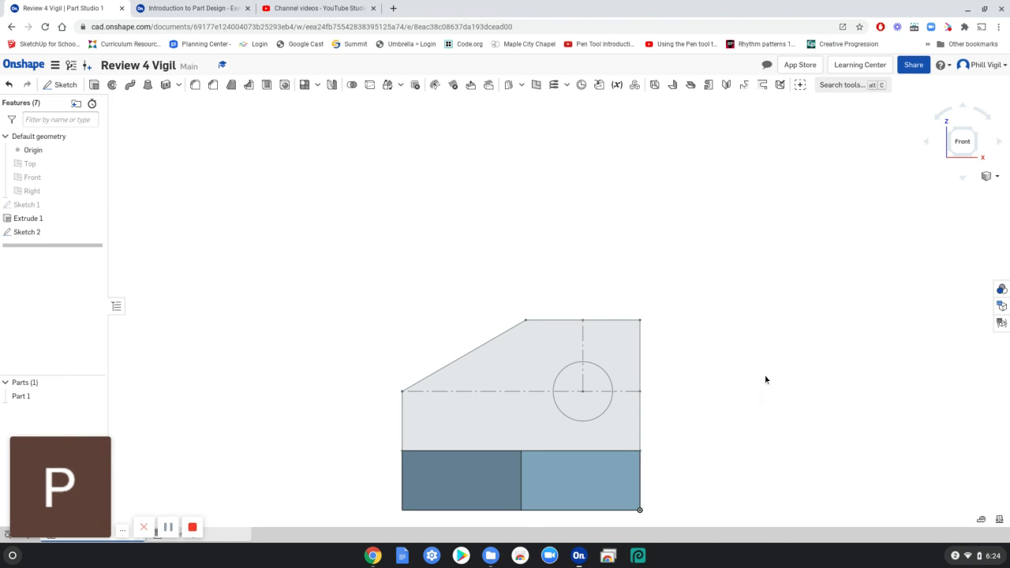
right_click_drag(765, 379, 718, 383)
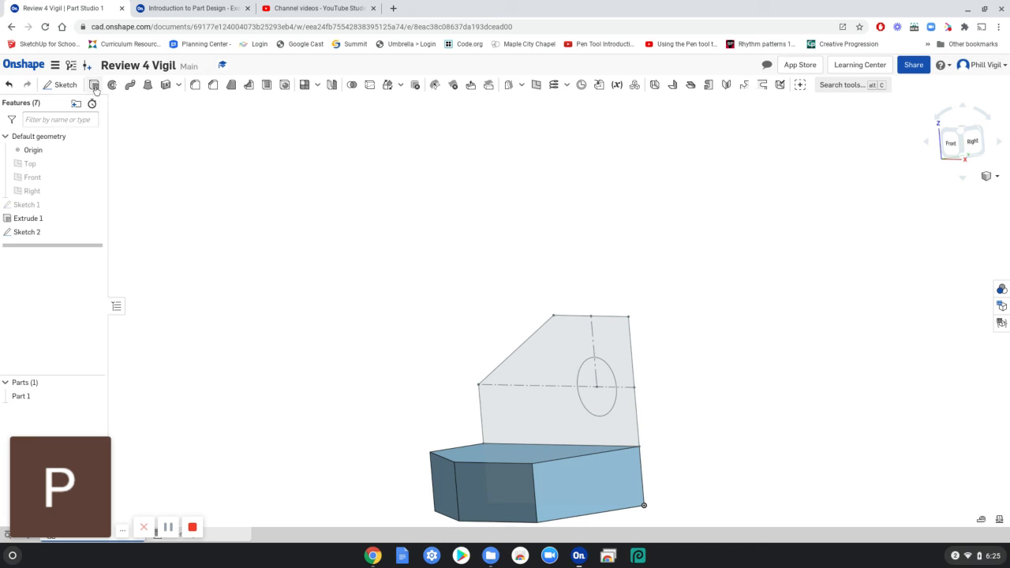
middle_click_drag(456, 332, 437, 234)
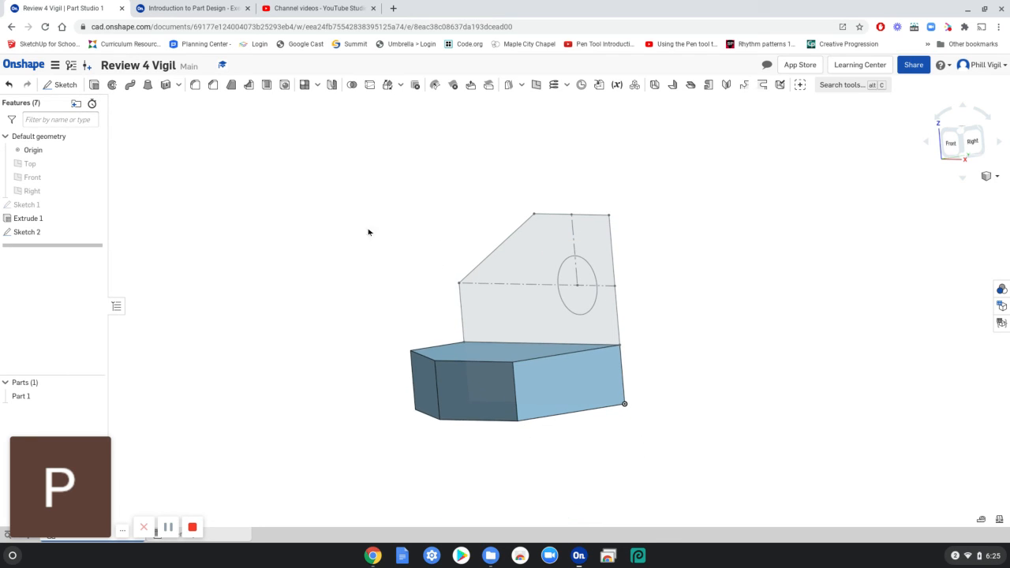
left_click(94, 84)
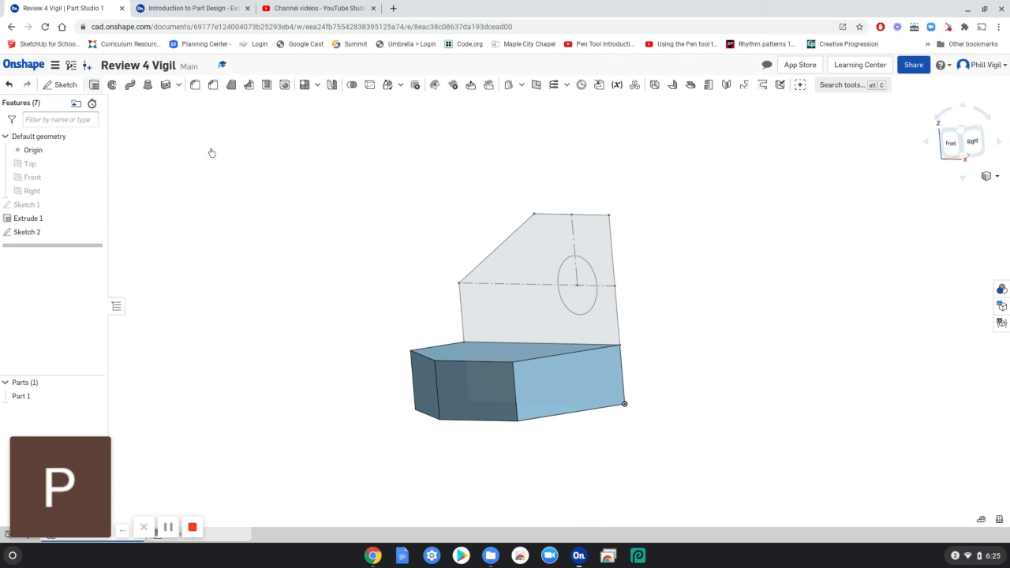
left_click(540, 273)
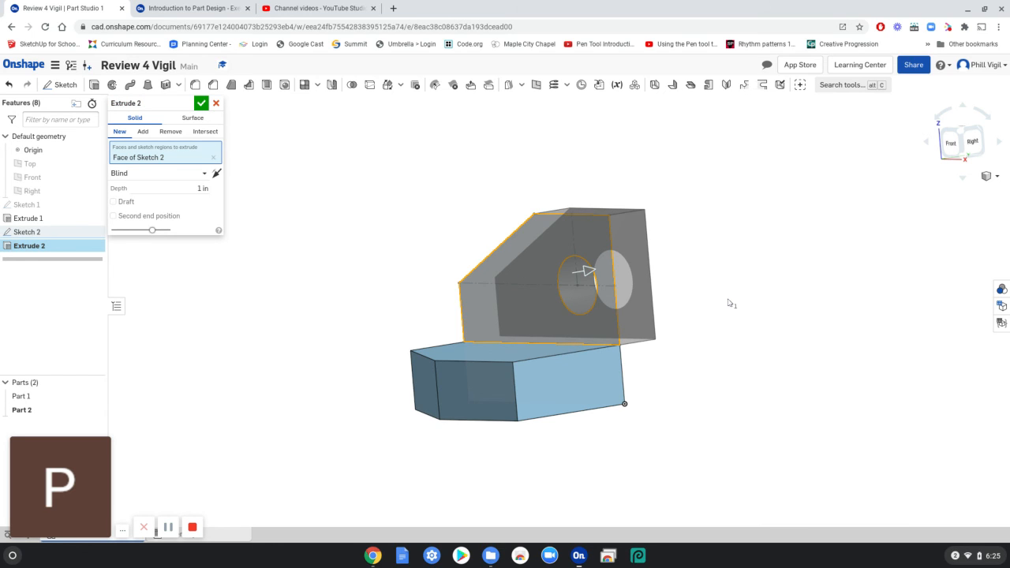
right_click_drag(731, 304, 655, 264)
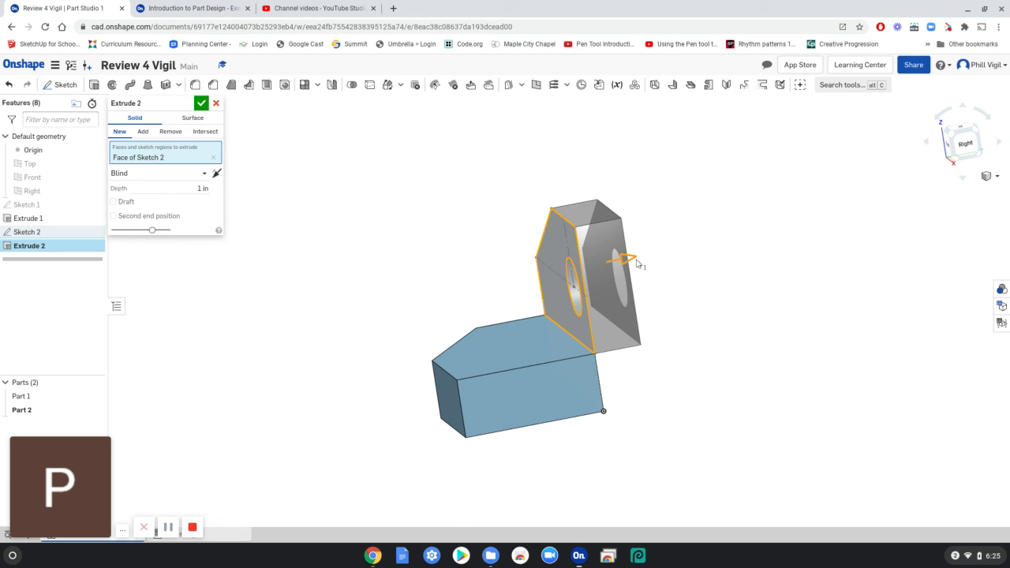
left_click(638, 263)
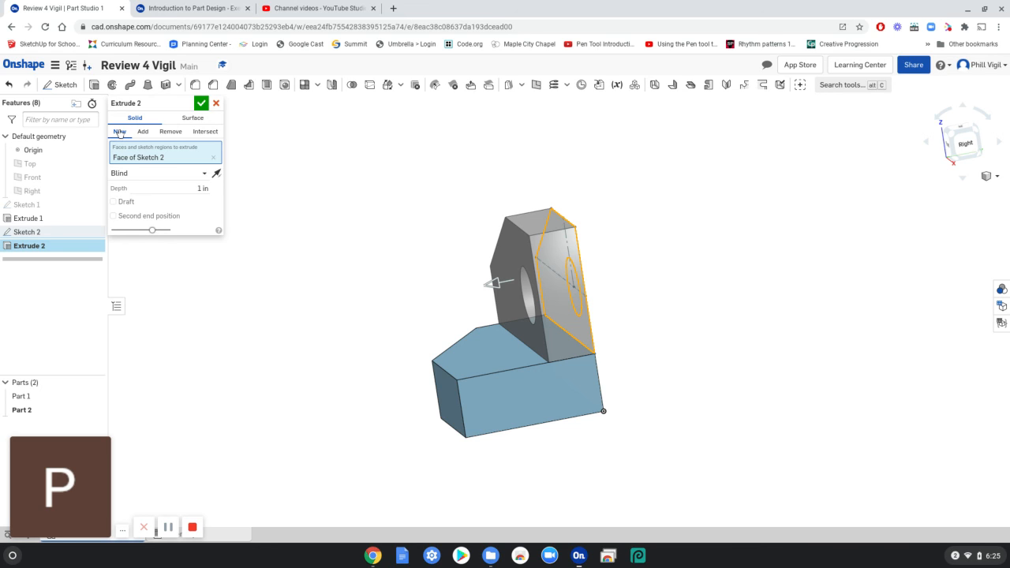
left_click(142, 131)
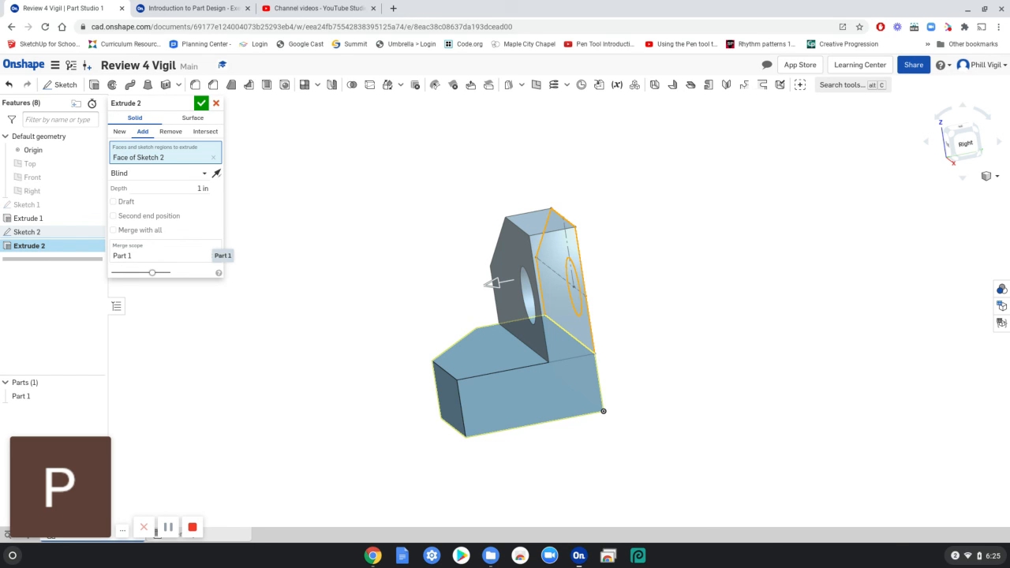
left_click(201, 104)
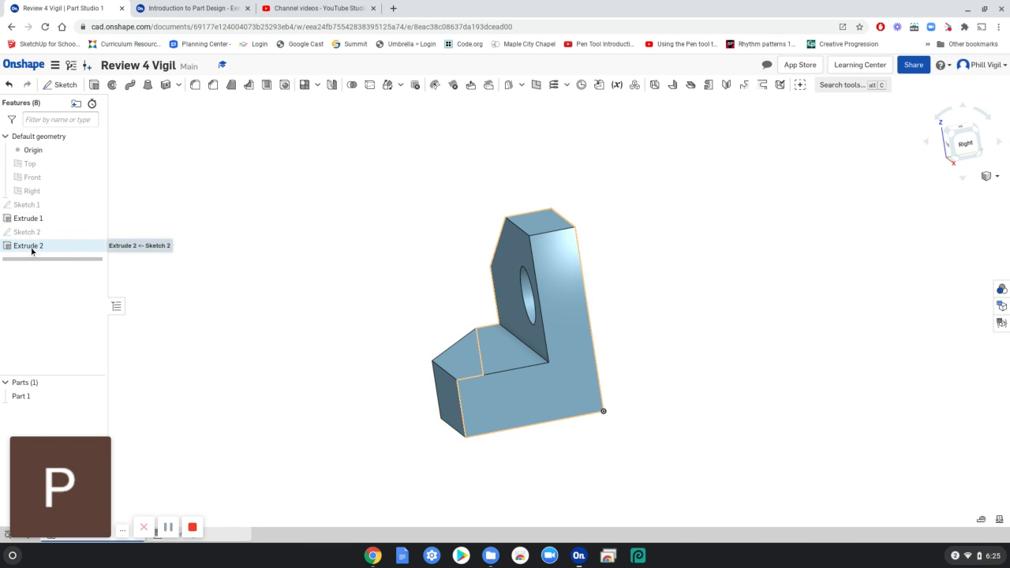
- Consult exercise slide 12, check Part 1's volume in its mass properties, and return to the slide
left_click(208, 9)
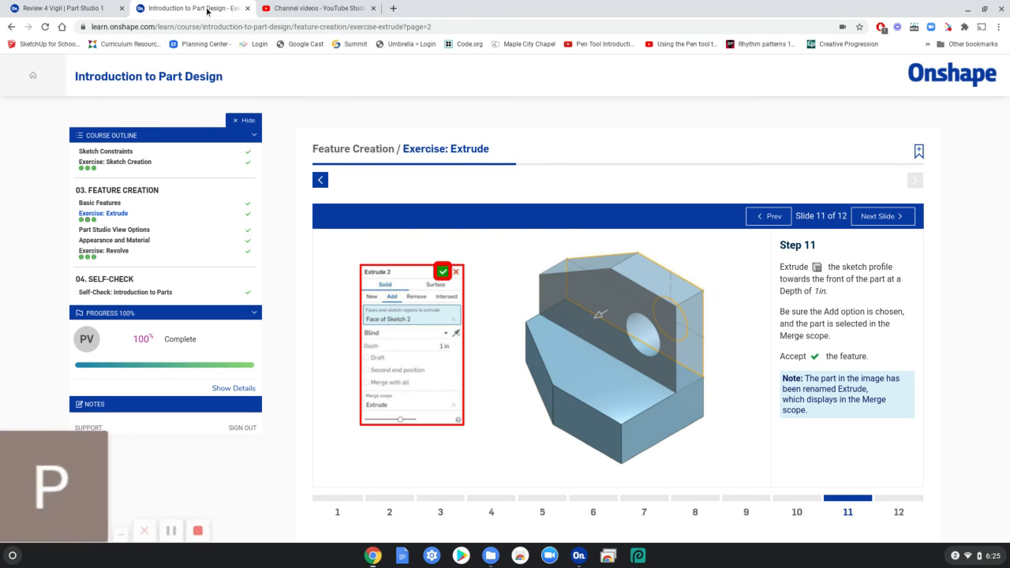
left_click(891, 219)
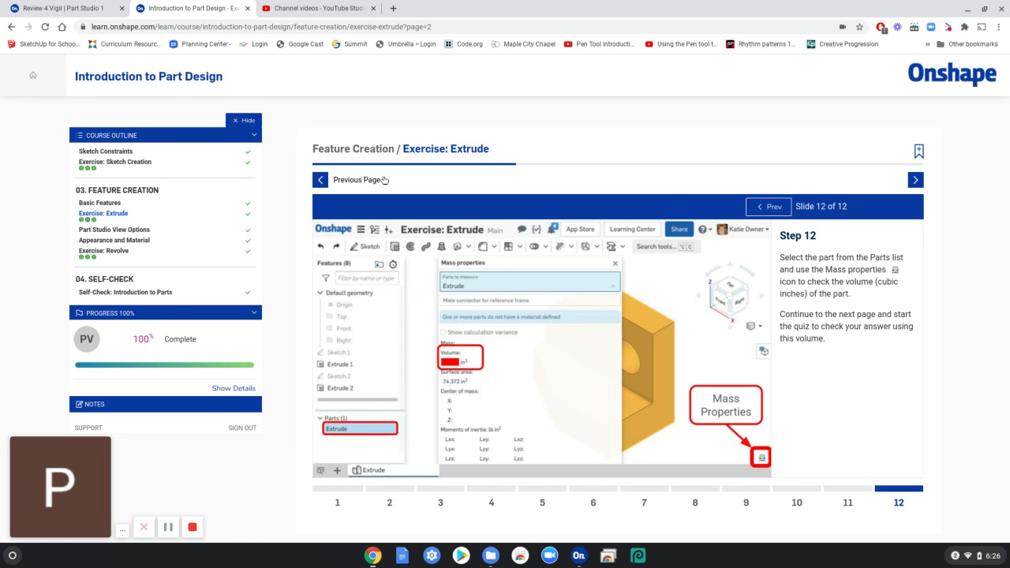
left_click(47, 8)
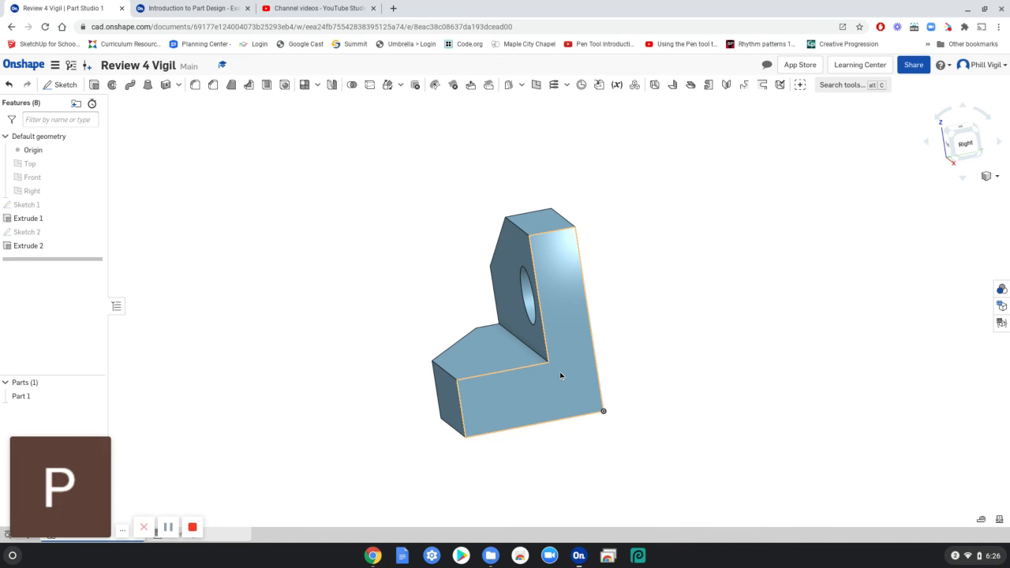
left_click(26, 397)
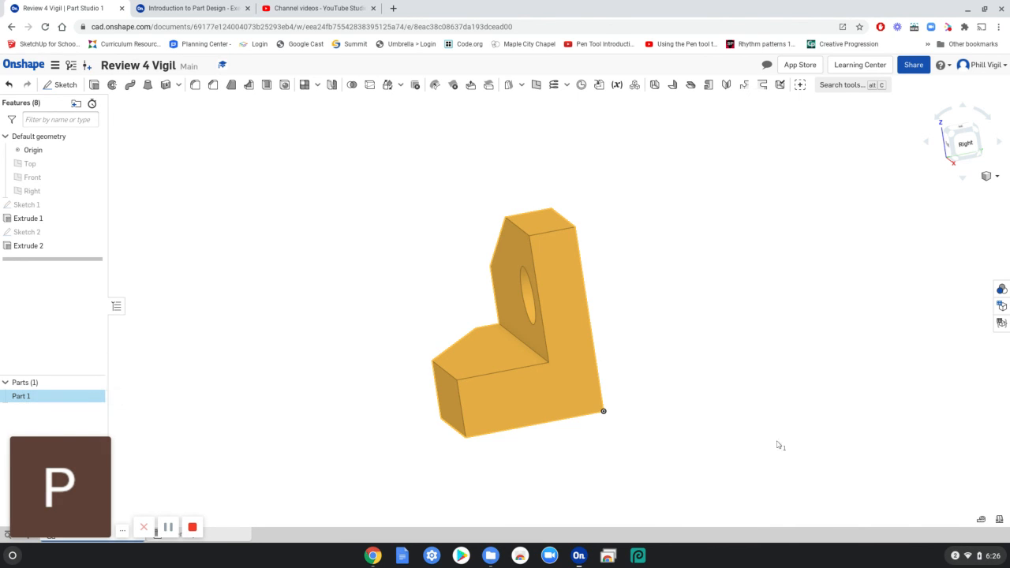
left_click(999, 521)
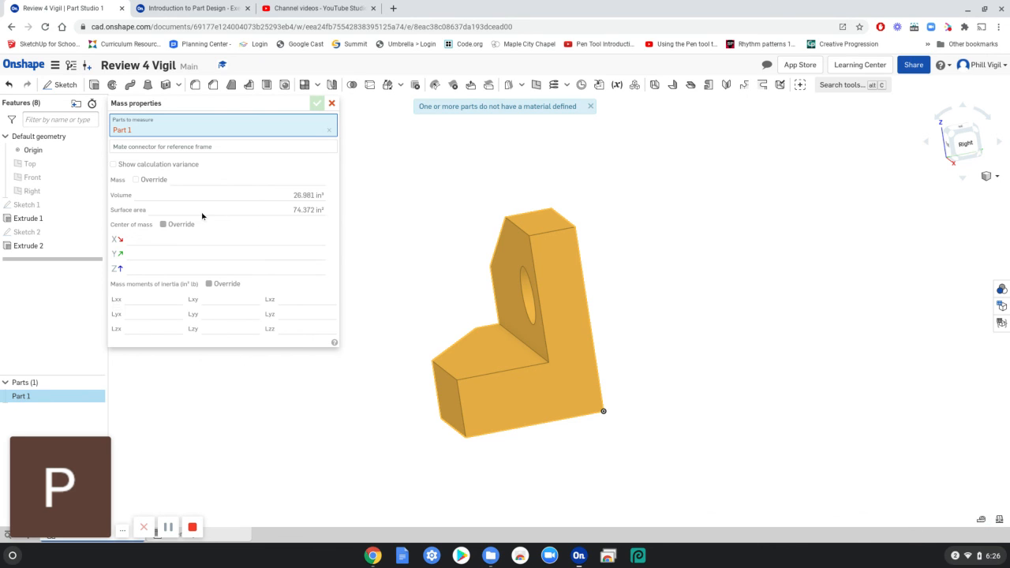
mouse_move(314, 197)
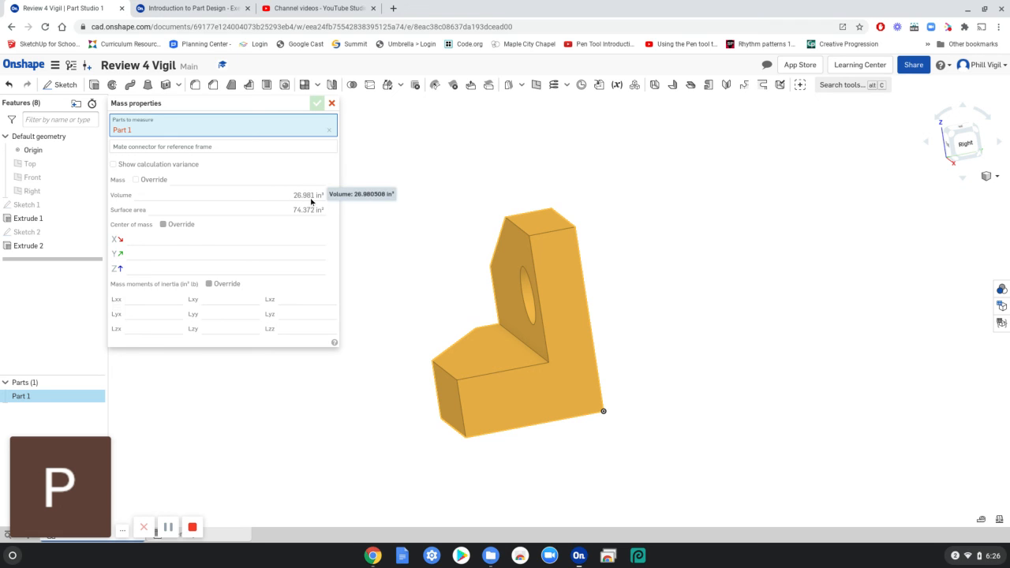
left_click(182, 10)
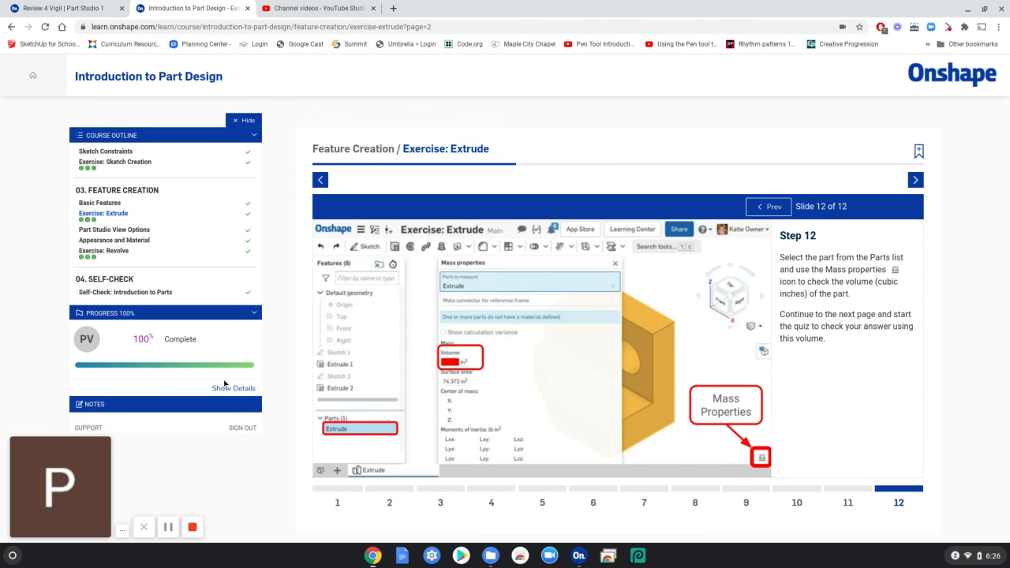